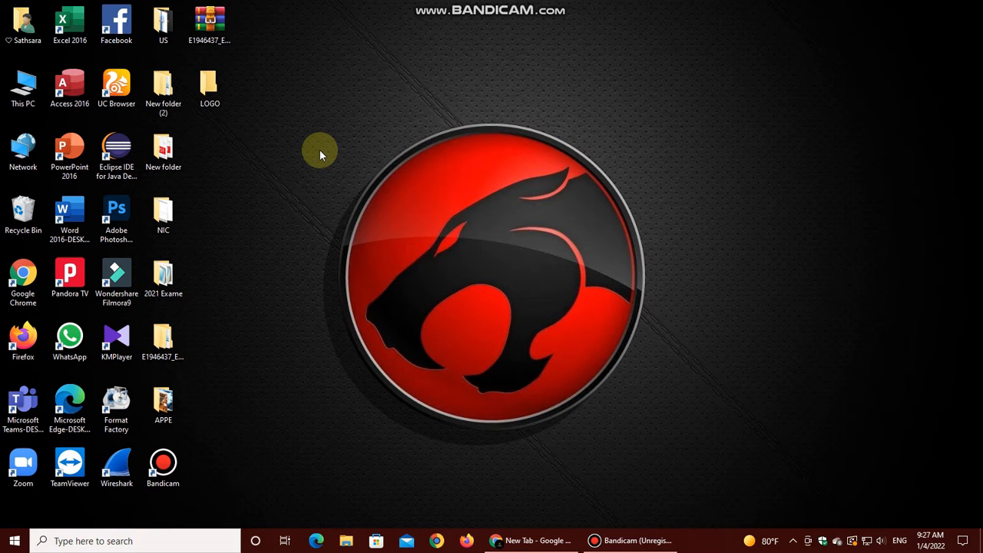
Step: Switch to Google Chrome and open the looka.com website
click(521, 539)
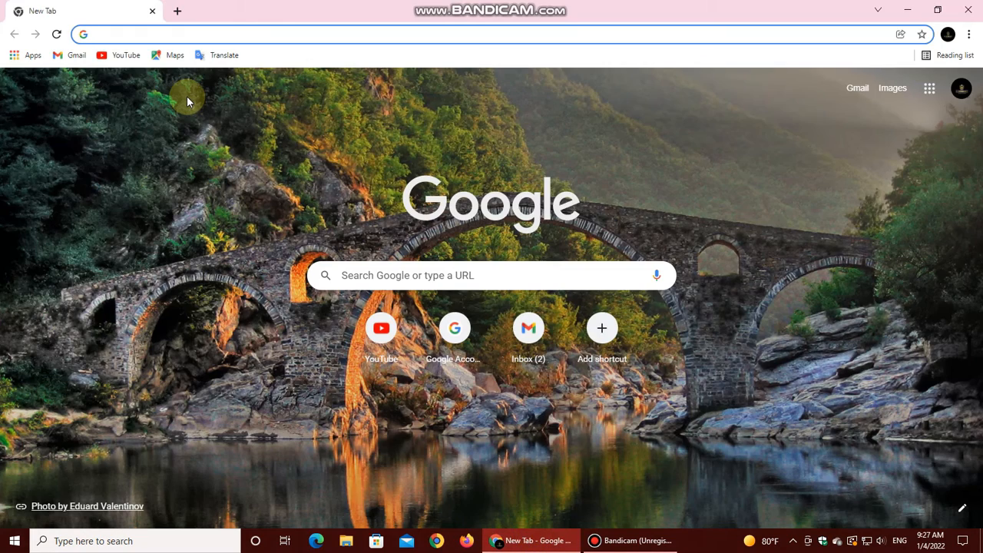
text(lo)
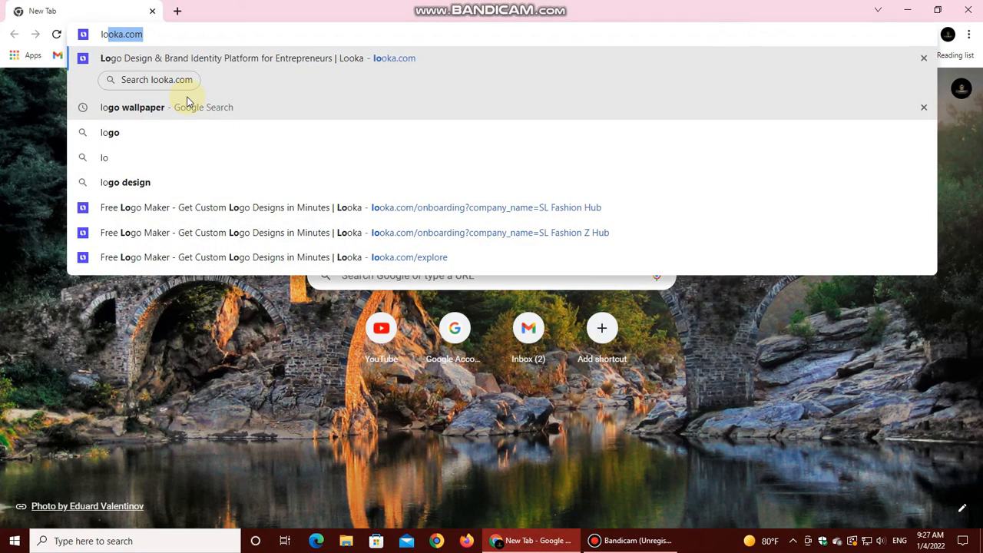
key(Return)
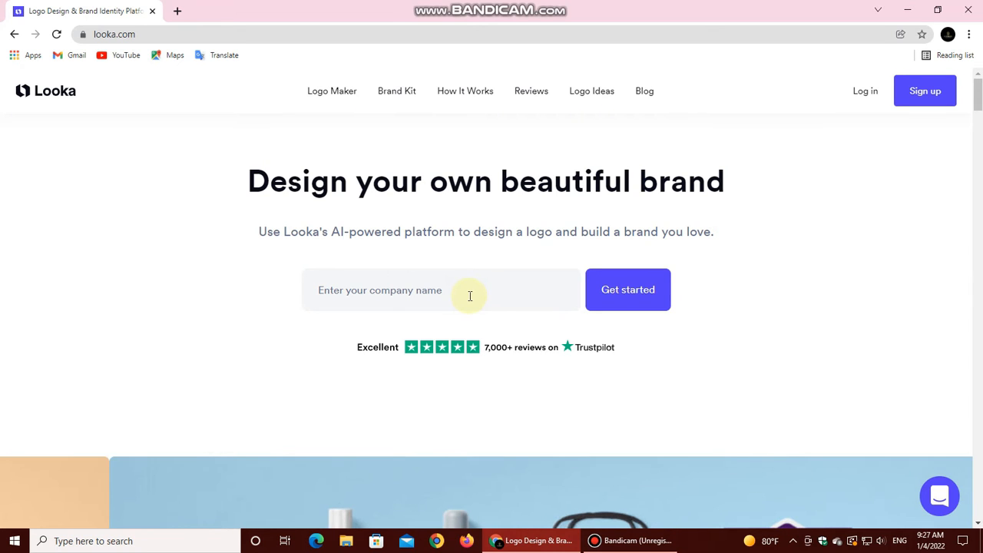
Step: Start a new logo design with the company name SL Fashion Z Hub
click(469, 295)
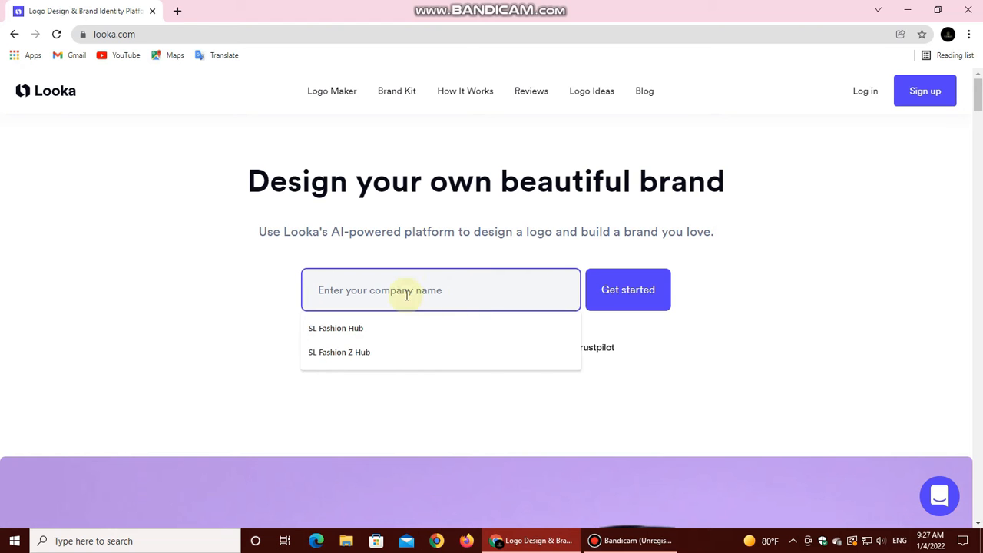
click(374, 355)
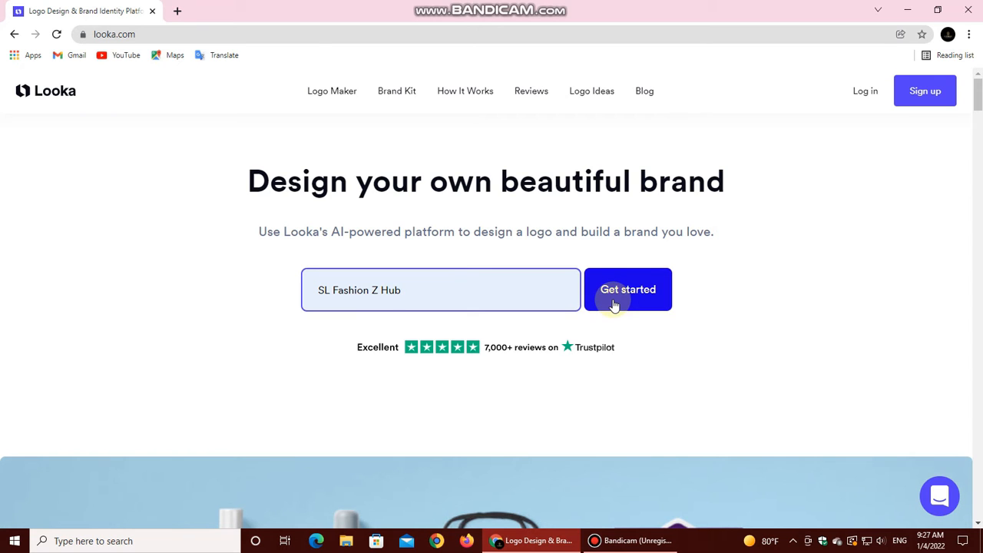
click(614, 305)
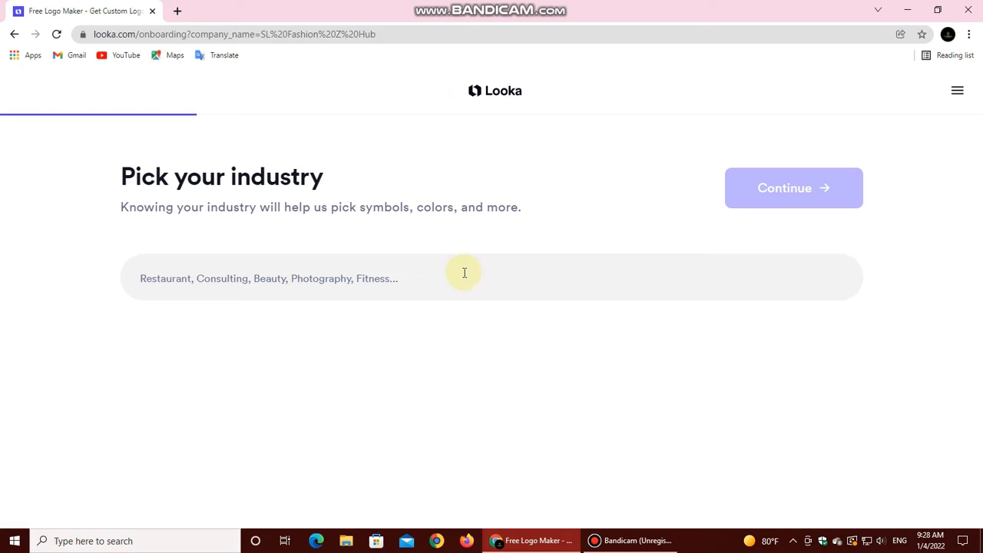
Step: Choose Fashion as the company's industry and continue to the logo inspiration page
click(404, 286)
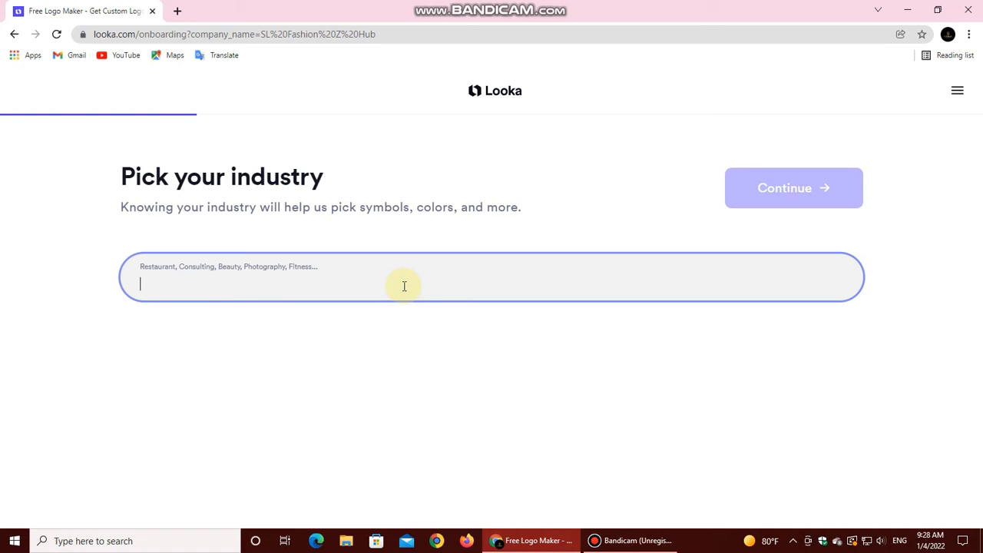
text(Fa)
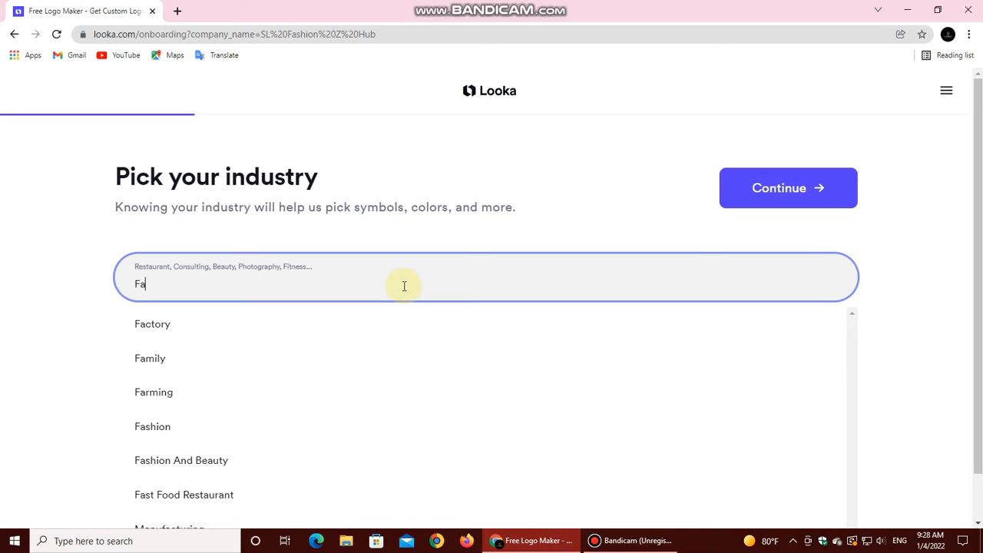
text(sh)
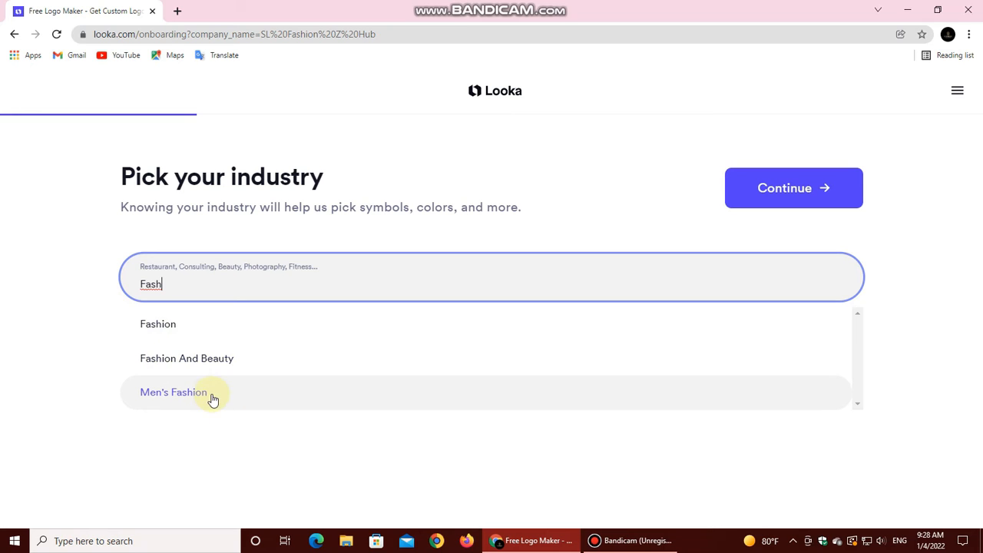
click(161, 336)
click(785, 203)
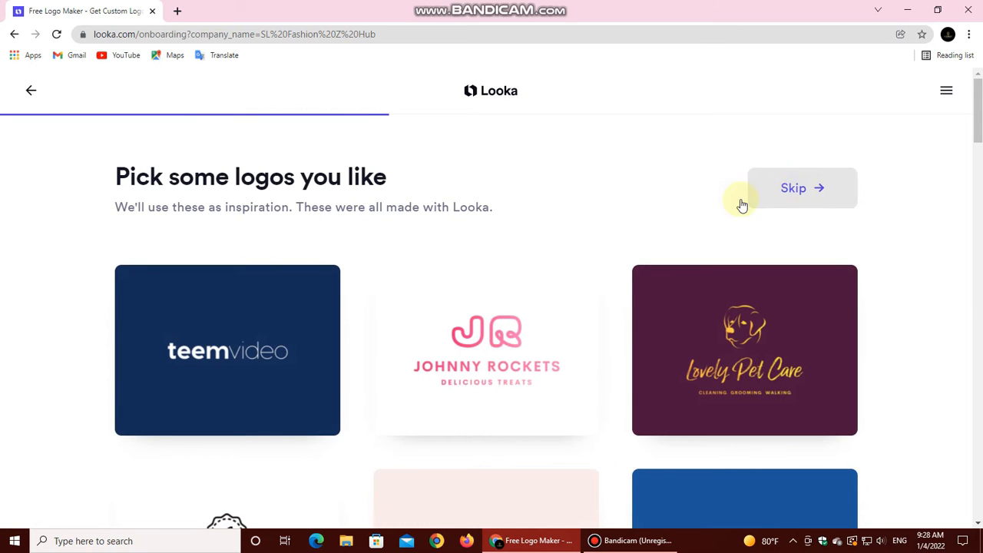
Step: Skip picking inspiration logos and preferred colors
click(802, 190)
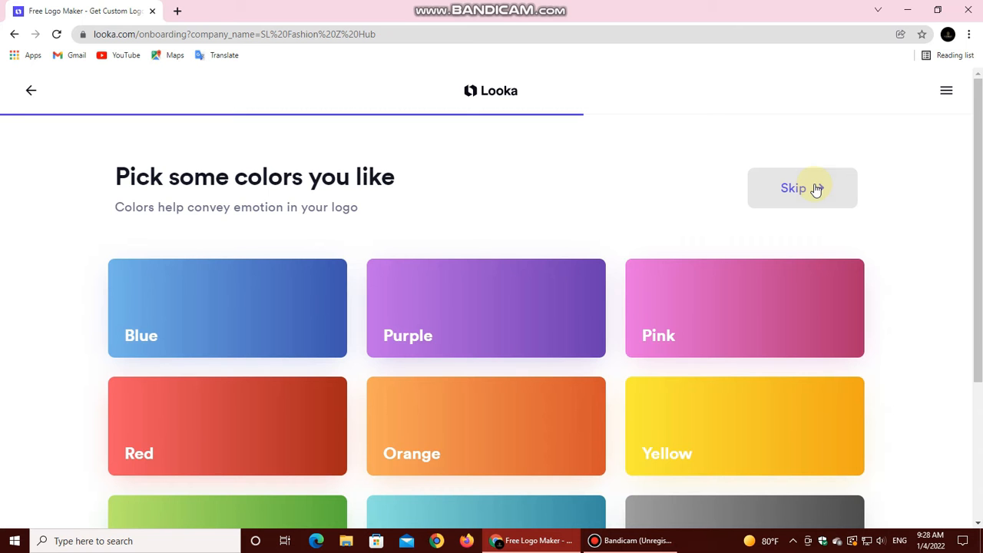
scroll(320, 340, down, 3)
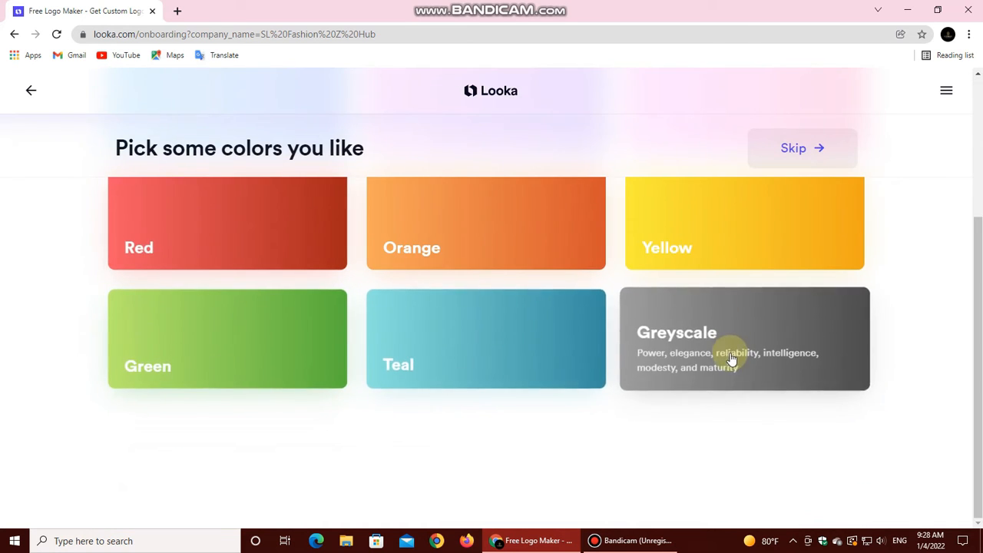
scroll(732, 359, up, 3)
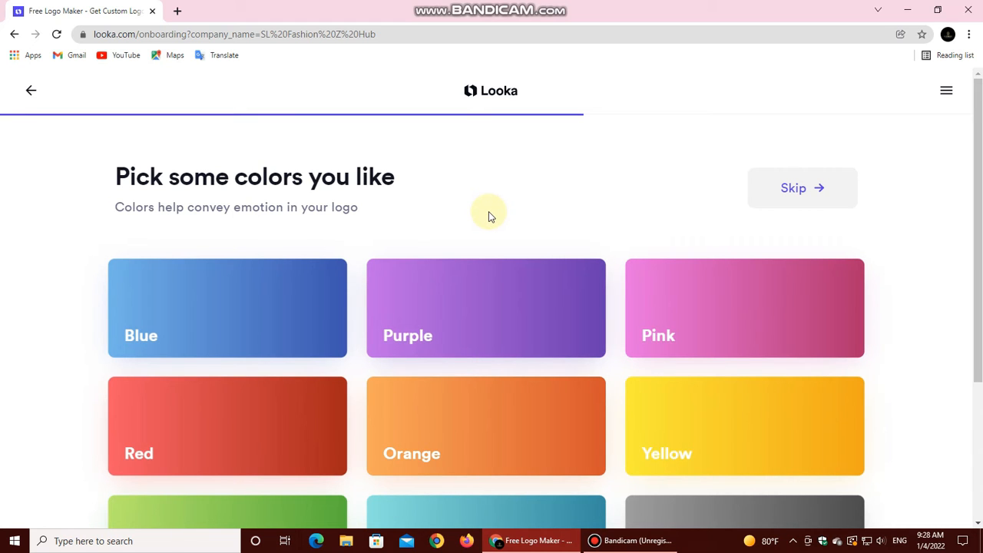
click(810, 190)
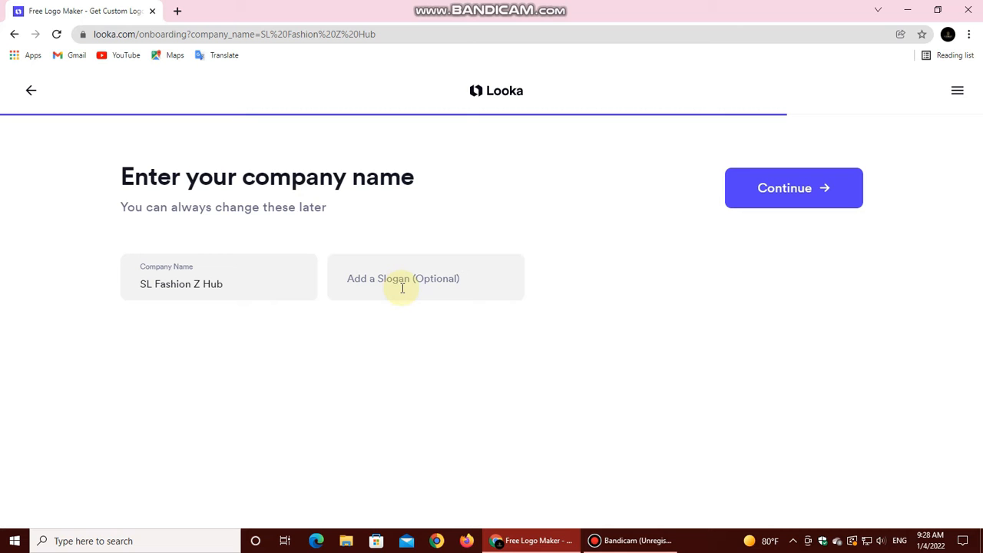
Step: Accept the company name without a slogan and generate logos using the Fashion symbol type
click(833, 200)
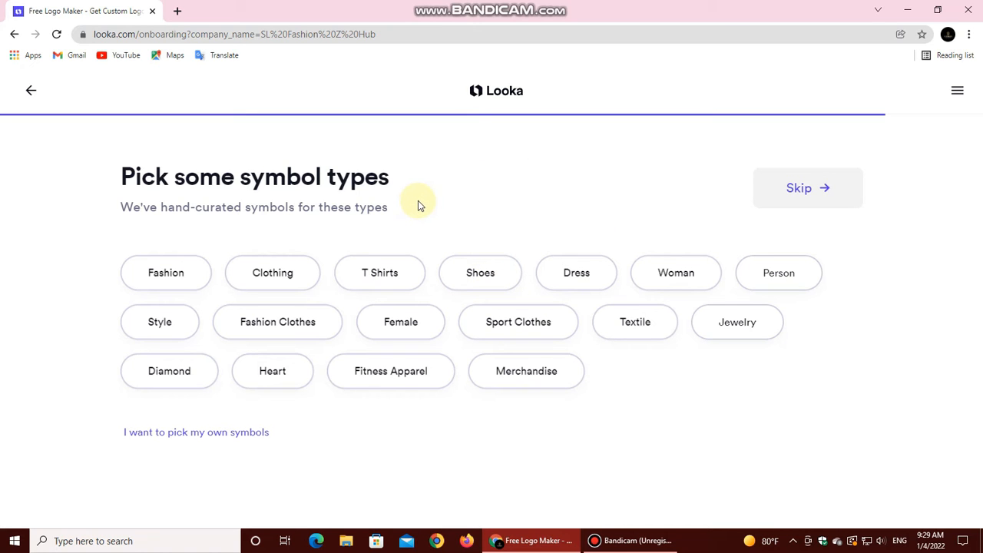
click(182, 271)
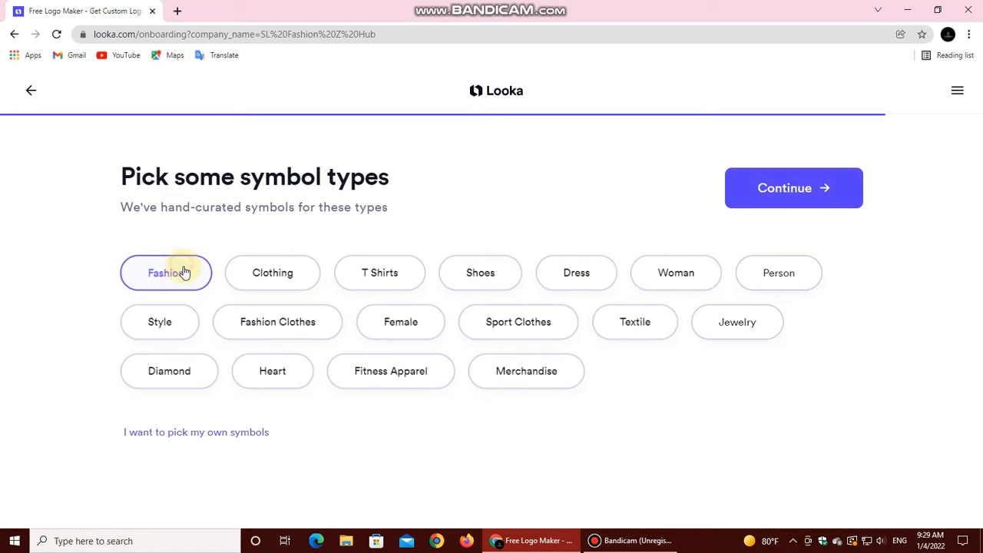
click(782, 189)
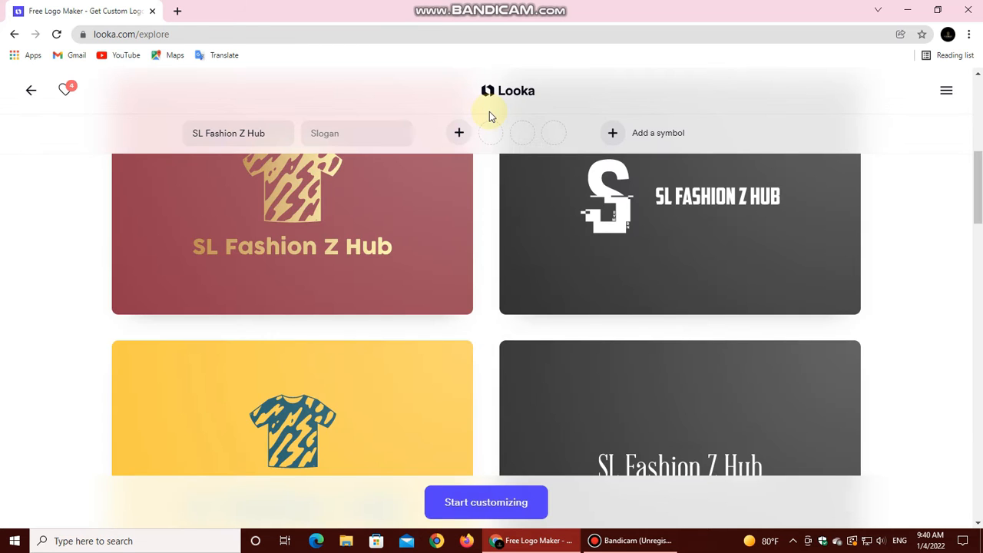
Step: Look through the generated logo designs for SL Fashion Z Hub
scroll(559, 213, up, 2)
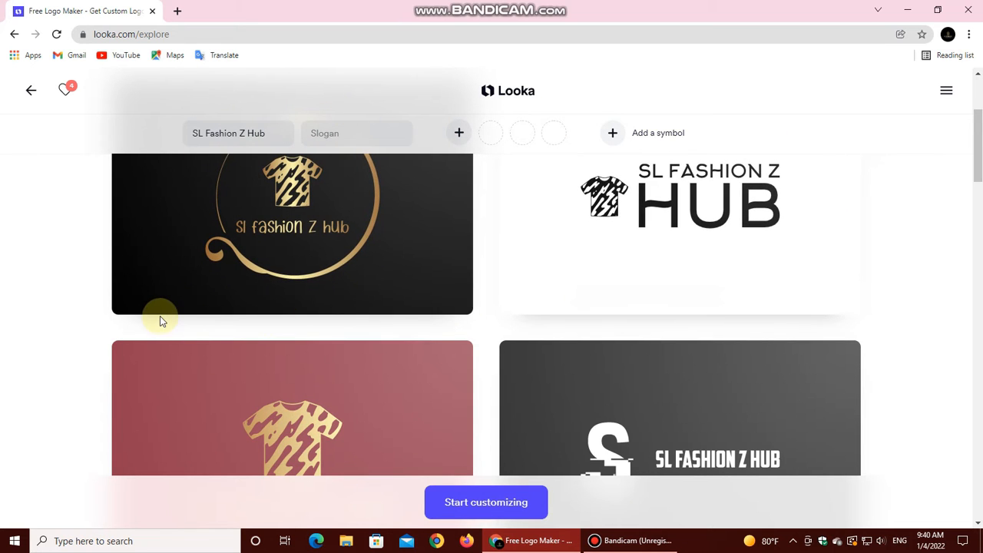
scroll(464, 292, up, 2)
scroll(465, 294, down, 4)
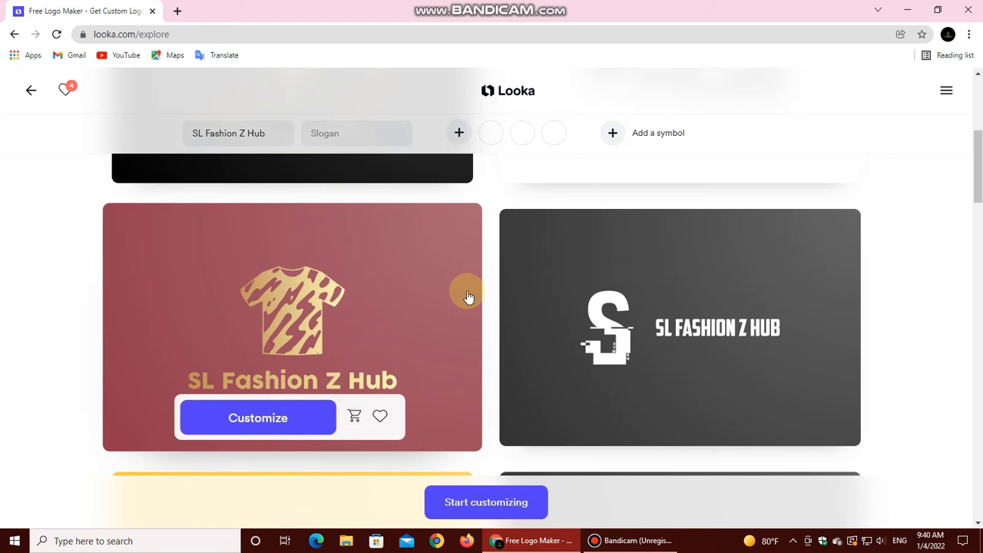
scroll(508, 307, down, 5)
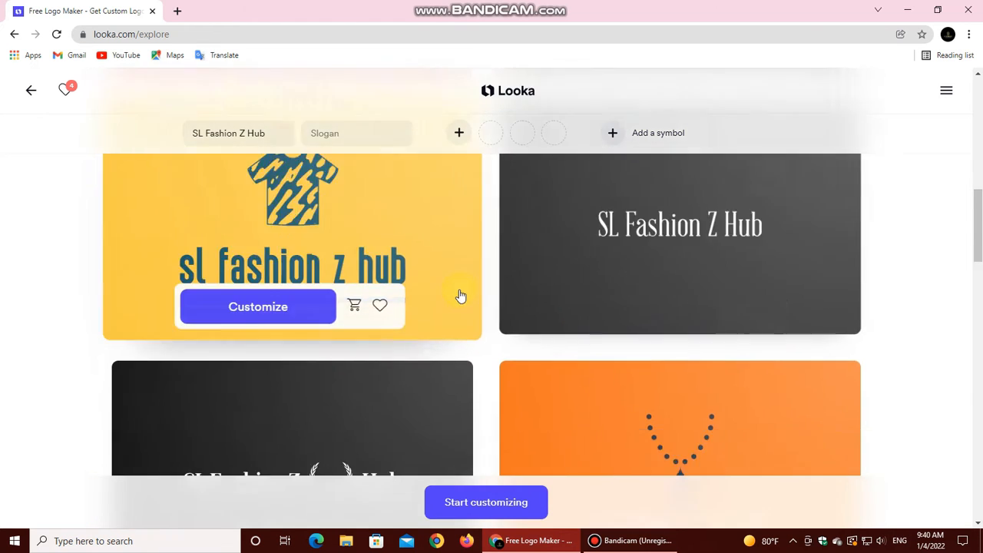
scroll(581, 293, down, 6)
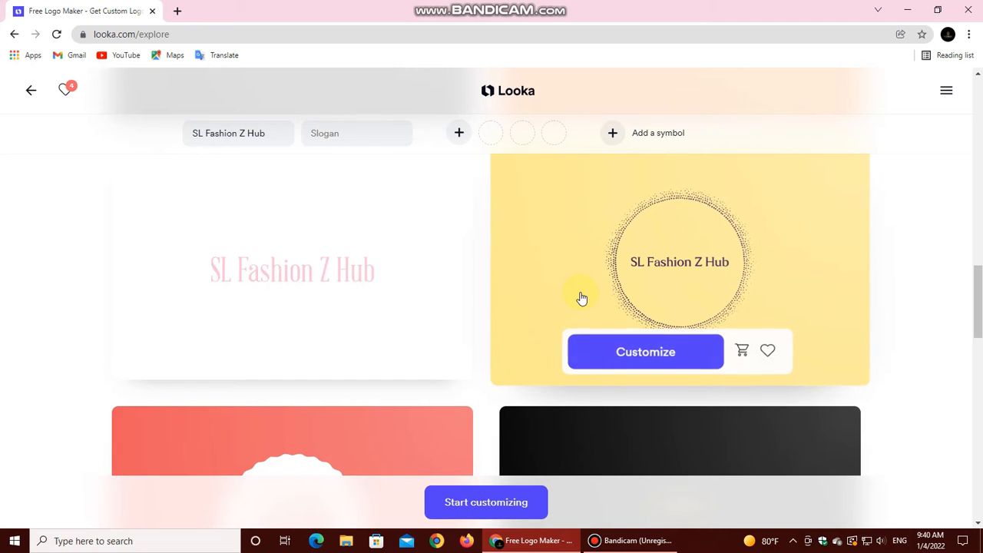
scroll(586, 296, down, 5)
Step: Add an outlined short-sleeved T-shirt symbol from the T shirt results to the logo's symbols
click(613, 133)
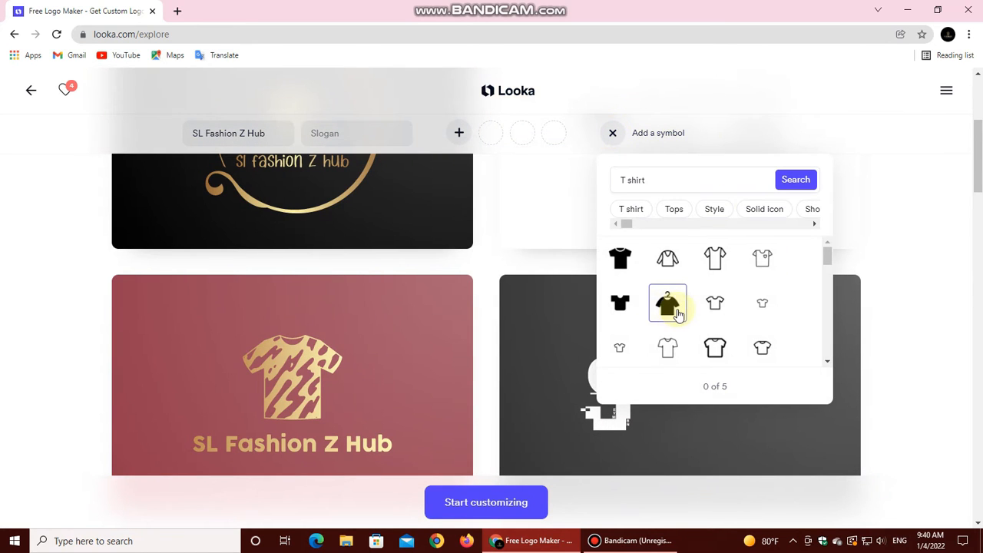
click(654, 179)
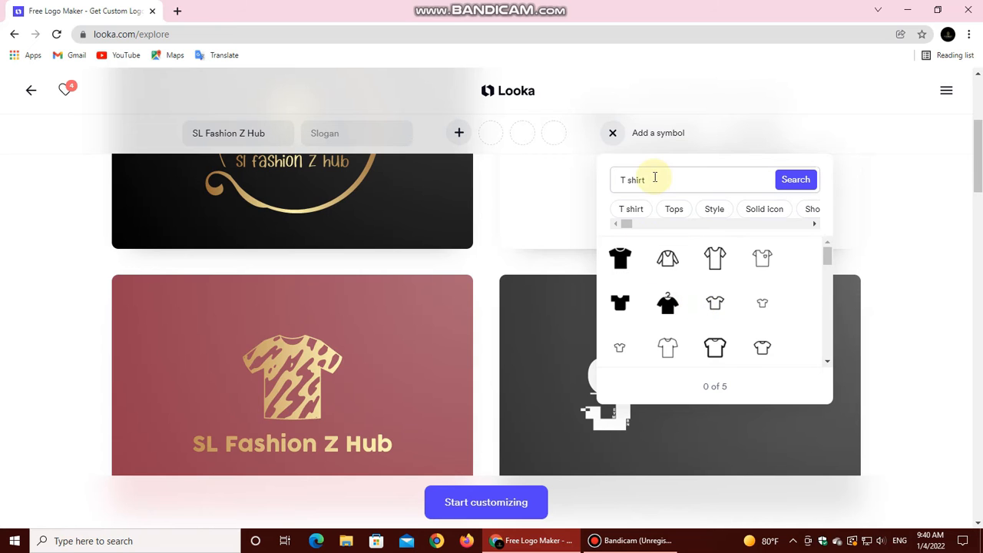
scroll(729, 319, down, 1)
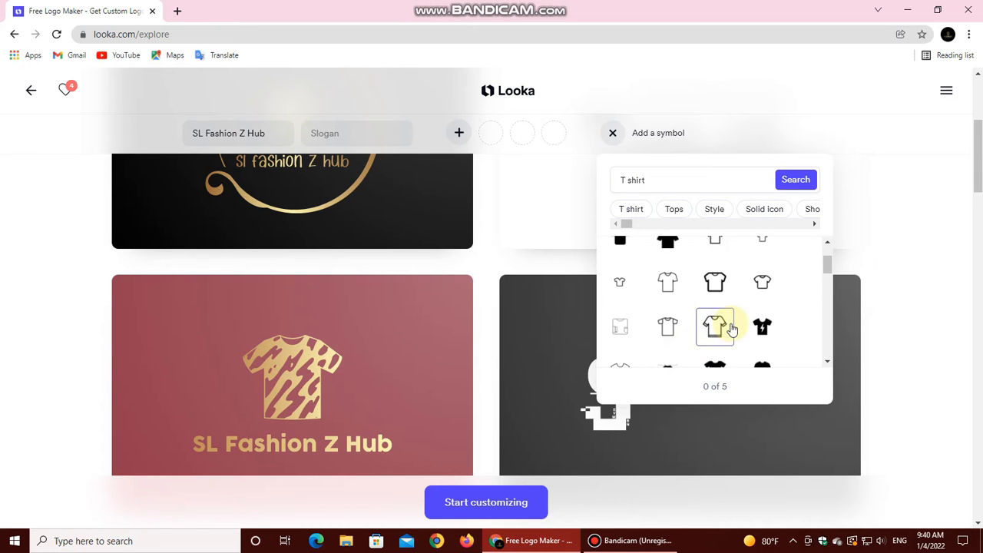
scroll(730, 326, down, 1)
scroll(695, 310, up, 2)
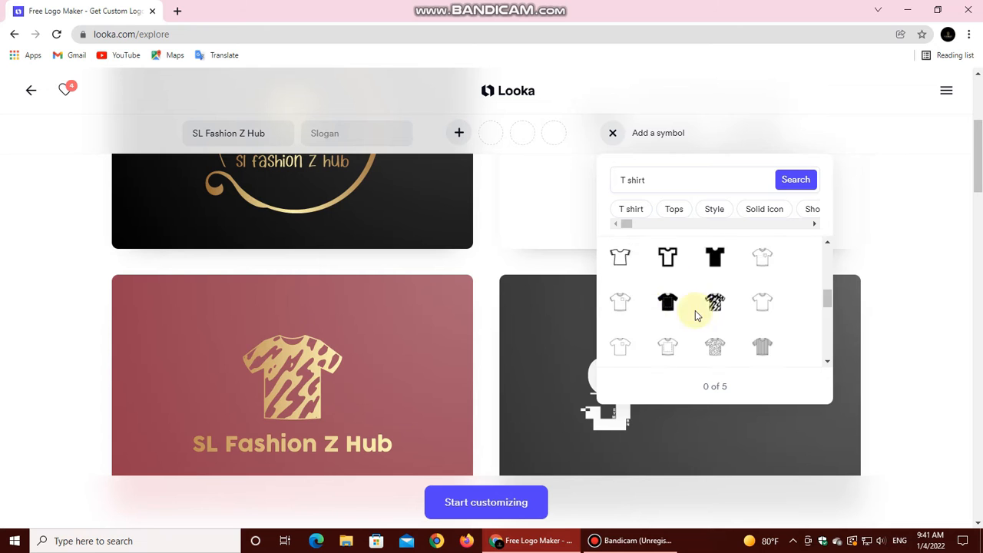
click(714, 324)
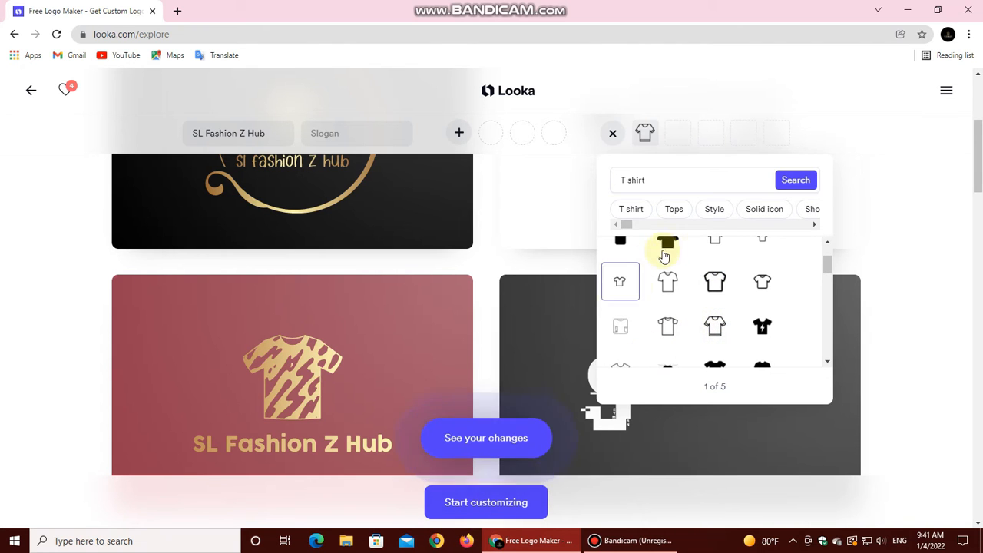
click(921, 190)
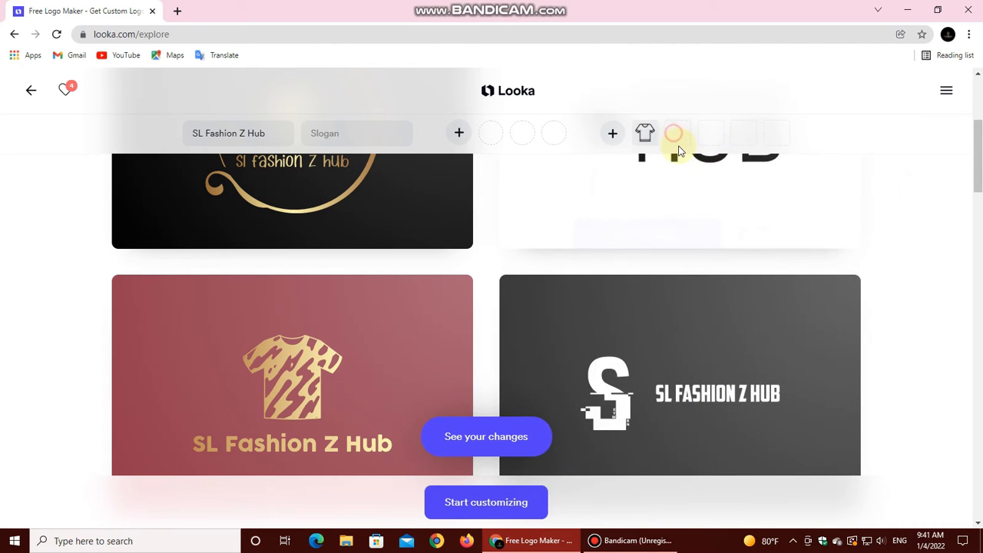
Step: Search the symbols for Watch and add a solid black wristwatch as the second logo symbol
click(612, 132)
click(667, 181)
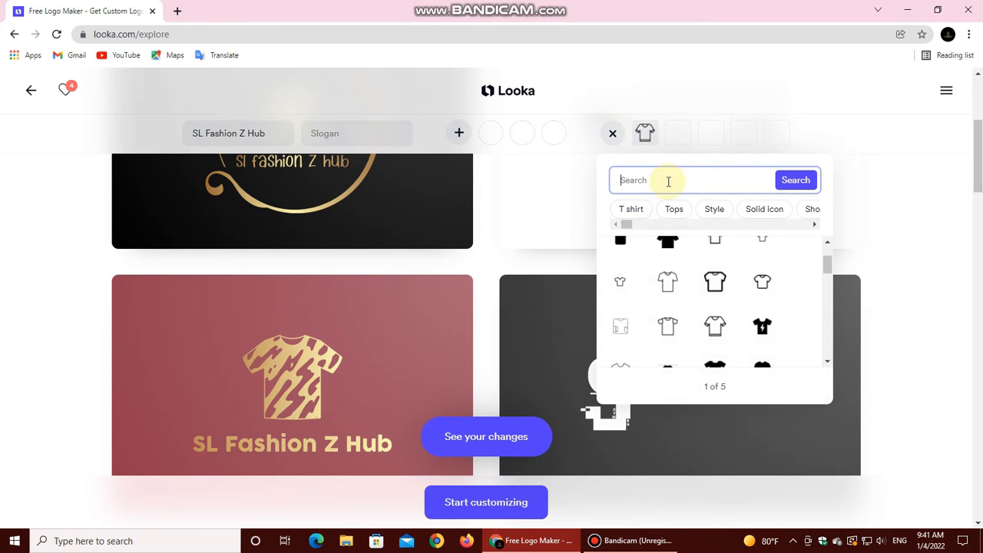
text(Watch)
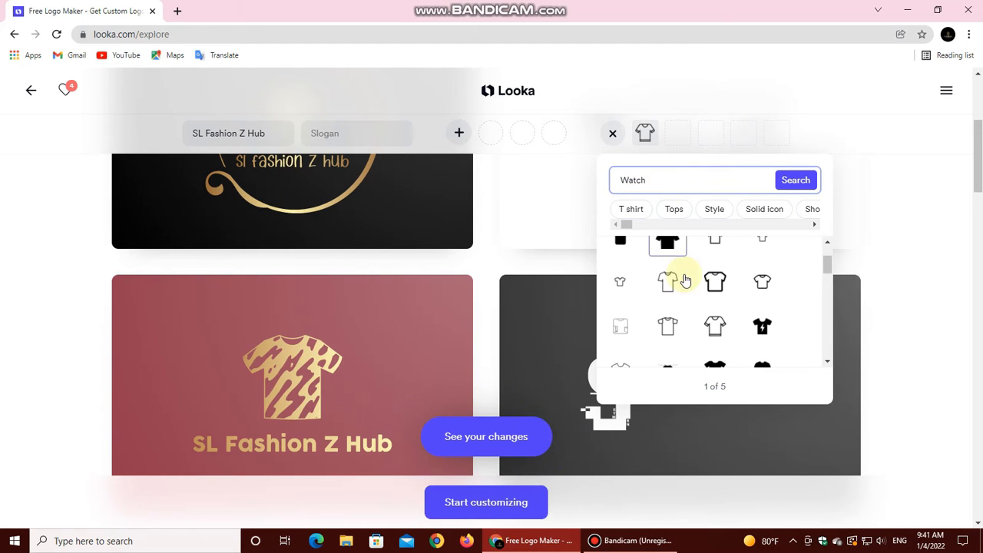
click(794, 182)
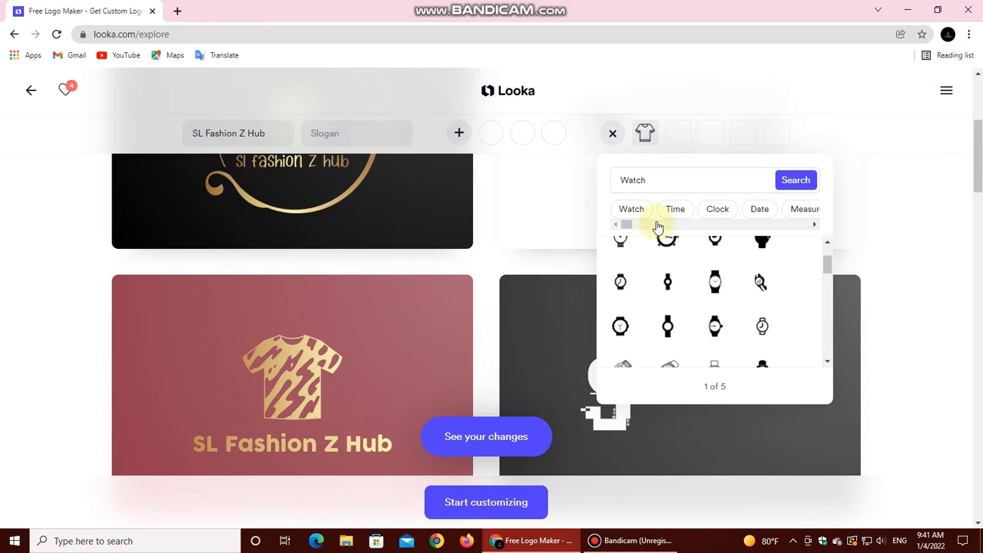
click(716, 296)
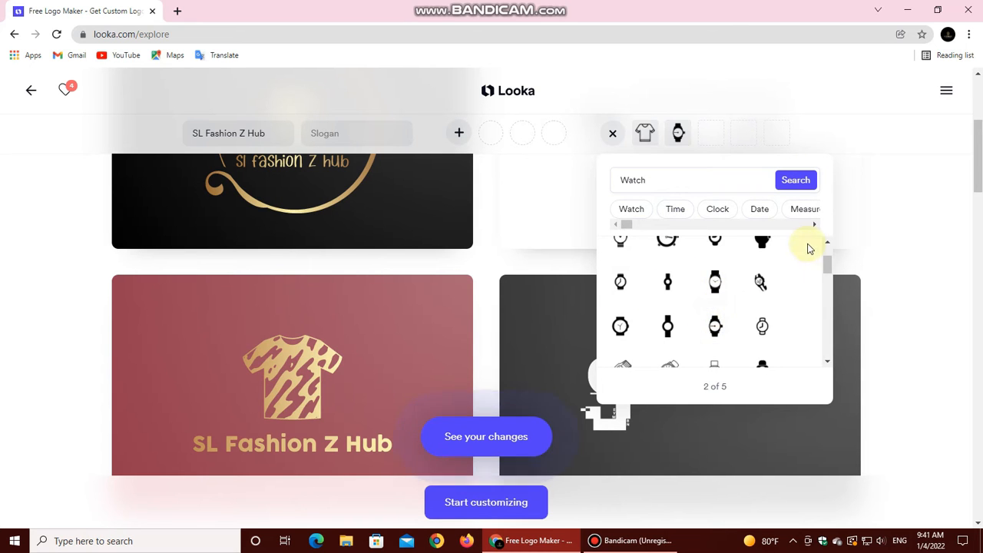
click(927, 215)
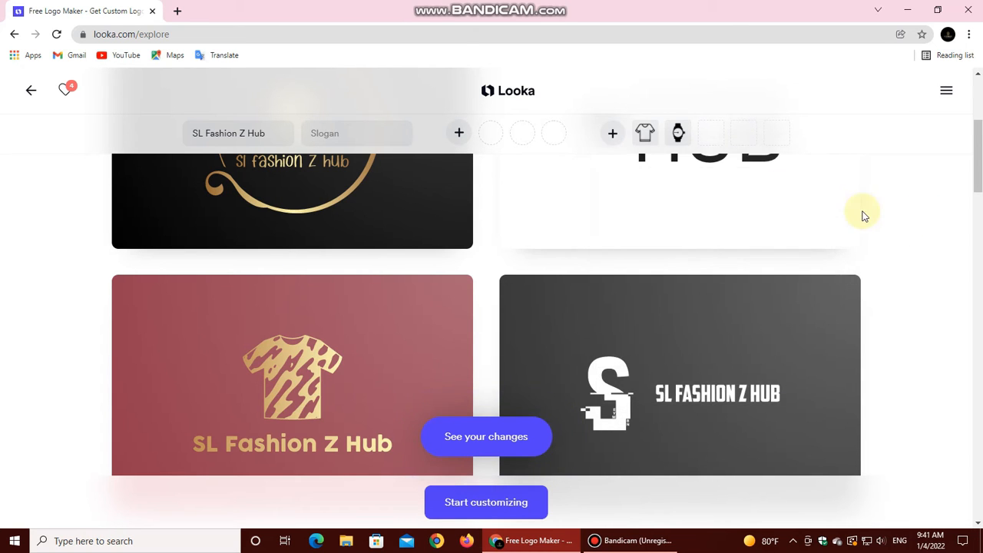
Step: Add black as the first logo color and activate the empty slogan field
click(461, 135)
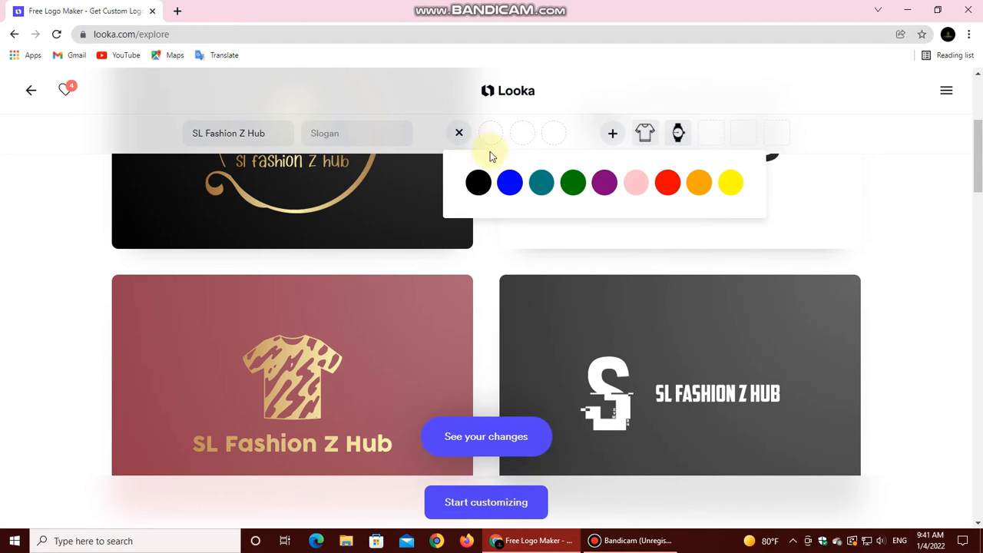
click(478, 182)
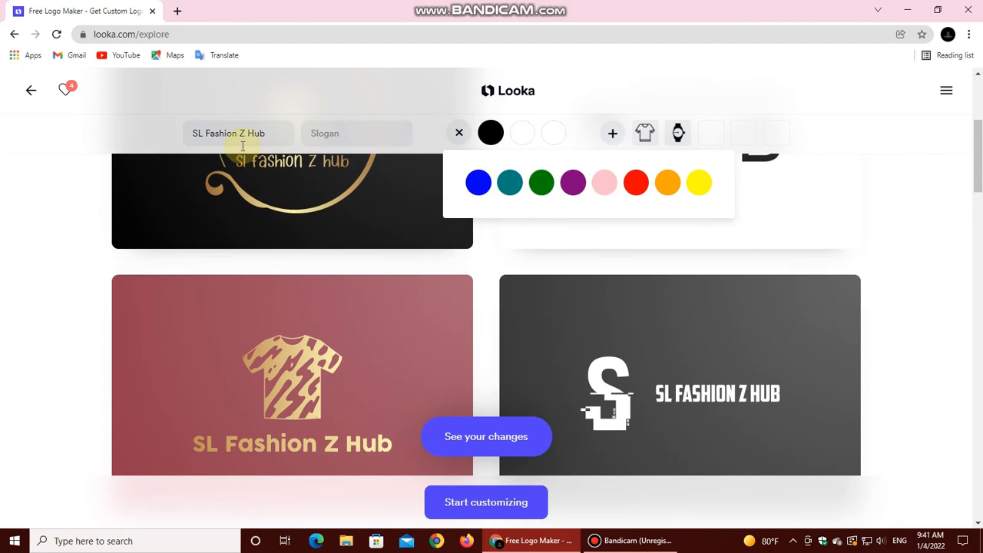
click(371, 136)
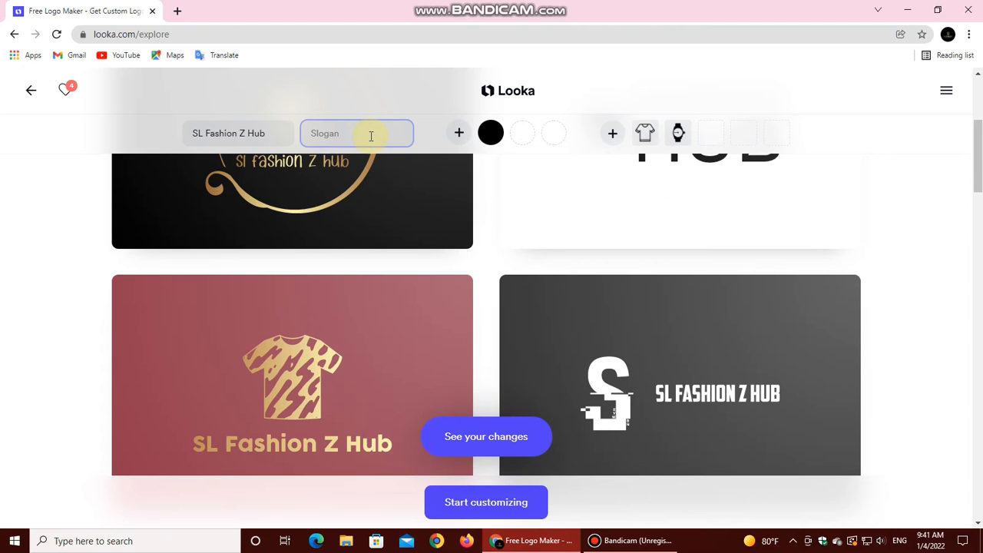
Step: Set the slogan to Sri Lanka and update the generated logo designs with the changes
text(Sri Lanka)
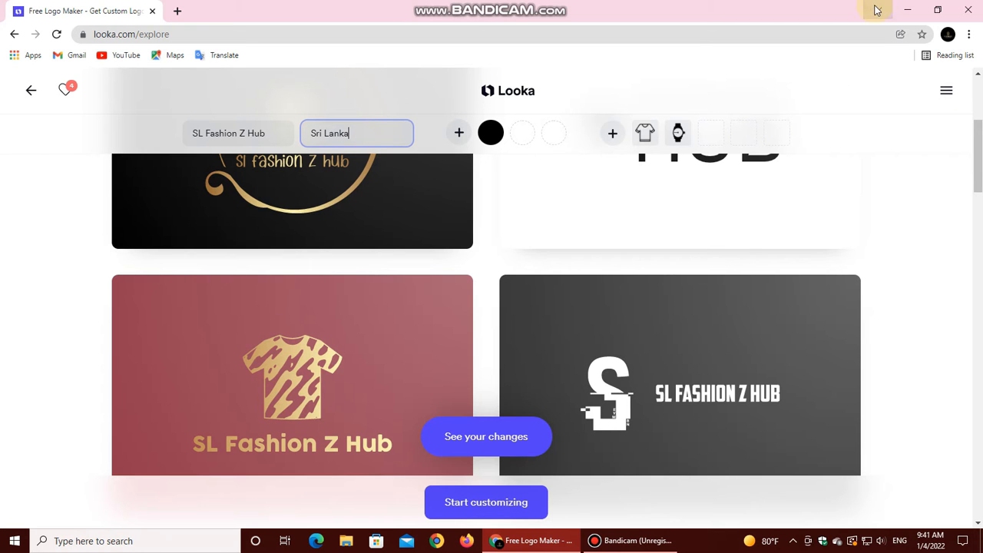
click(520, 430)
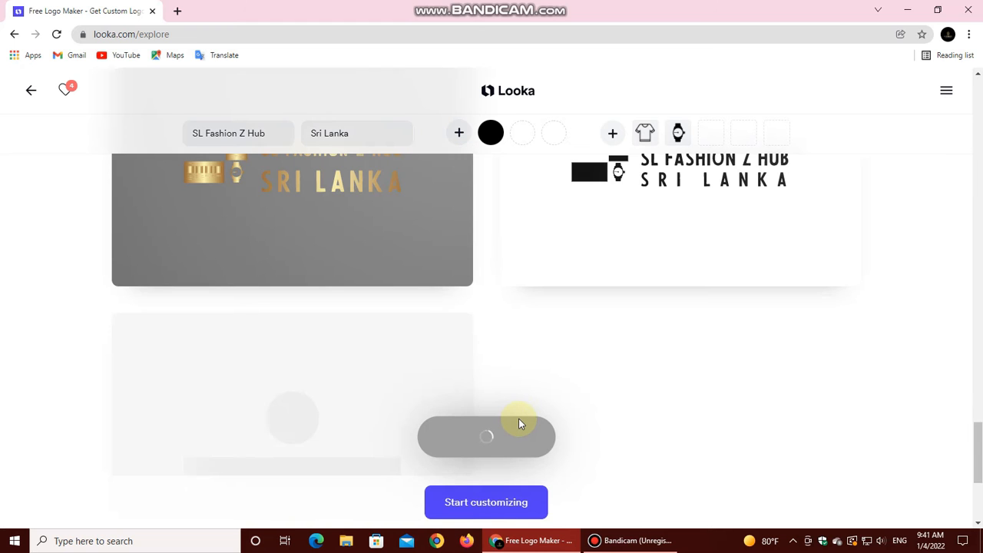
Step: Look over the designs with the Sri Lanka slogan and load more logos
scroll(541, 379, up, 2)
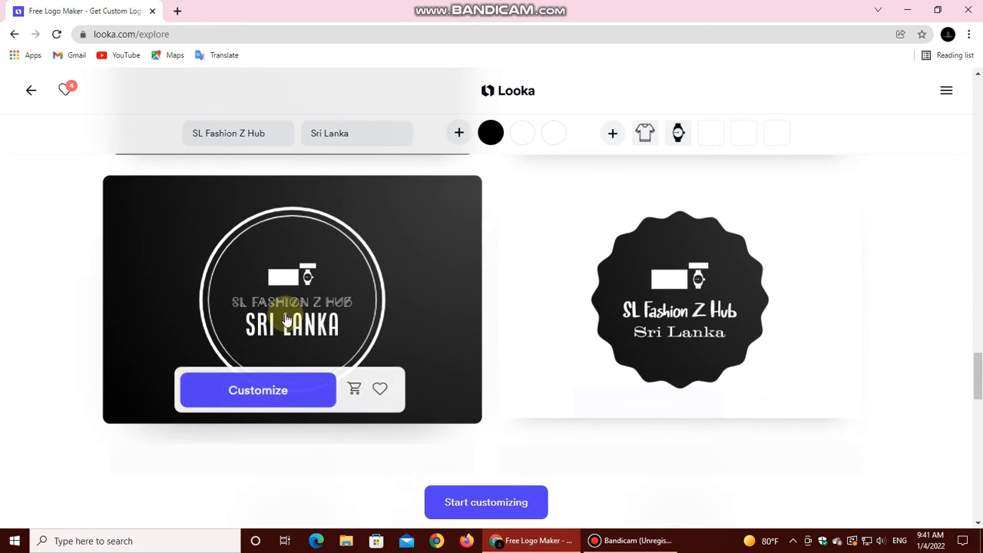
scroll(495, 318, down, 3)
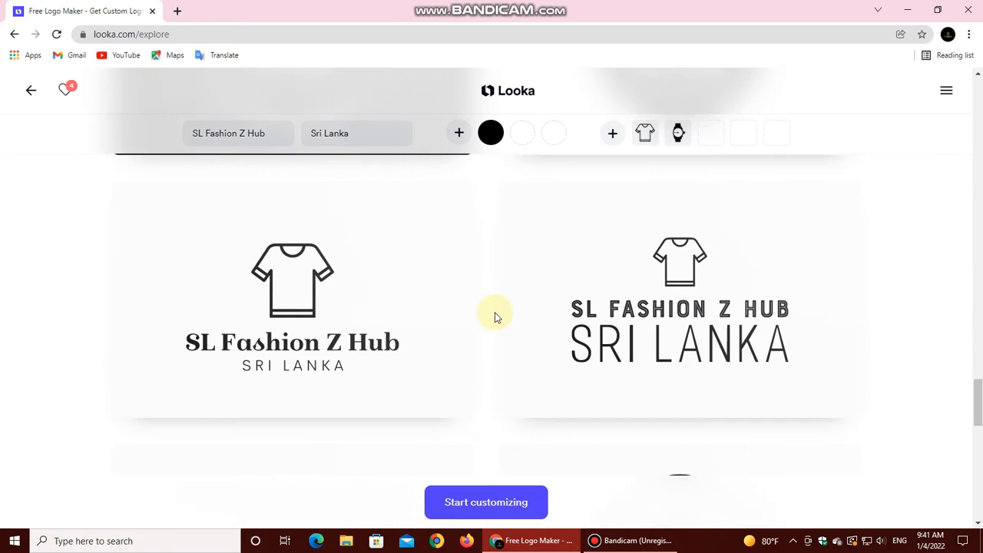
scroll(491, 317, up, 2)
scroll(492, 317, down, 10)
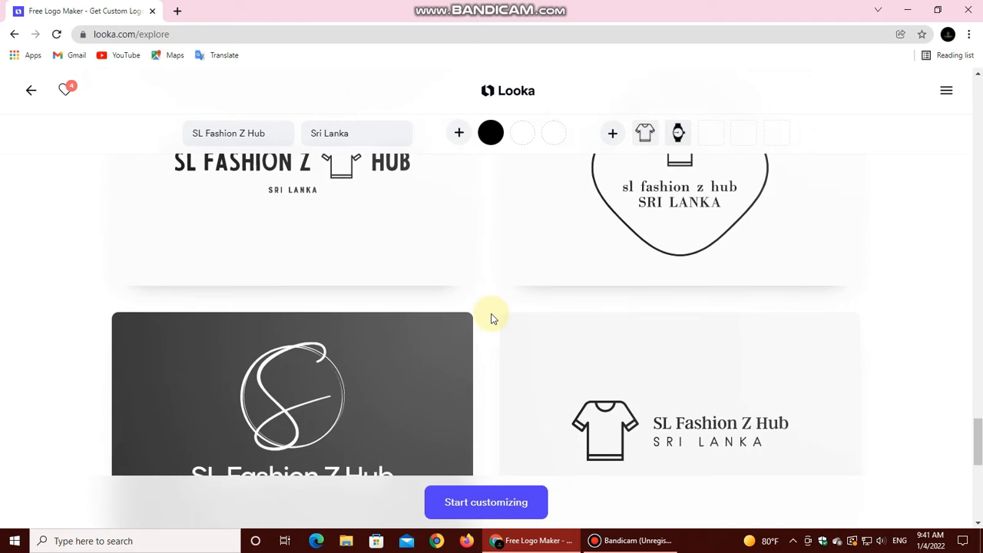
scroll(491, 320, down, 5)
click(496, 358)
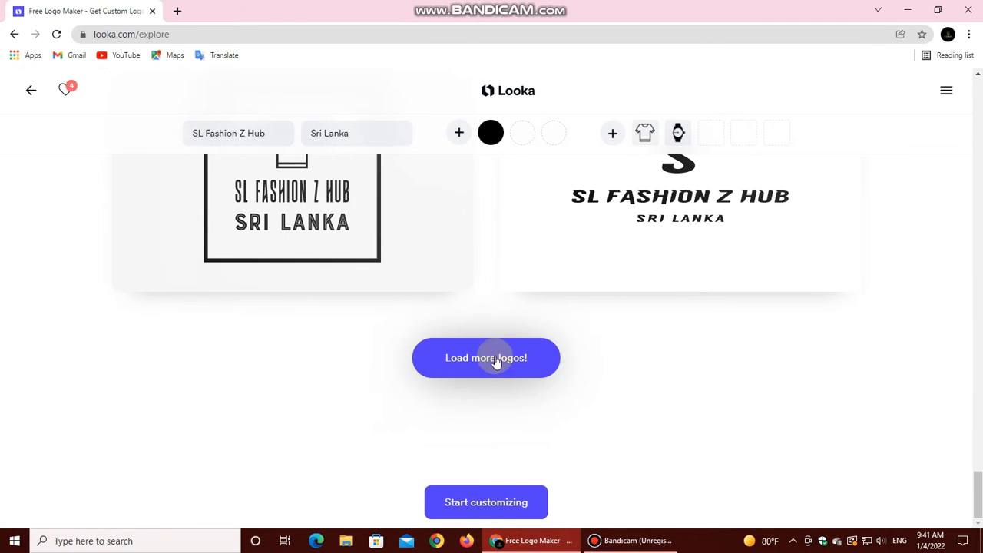
Step: Compare the logo designs made before and after adding the slogan, T-shirt and watch symbols
scroll(590, 348, down, 2)
scroll(590, 348, up, 1)
scroll(590, 348, up, 2)
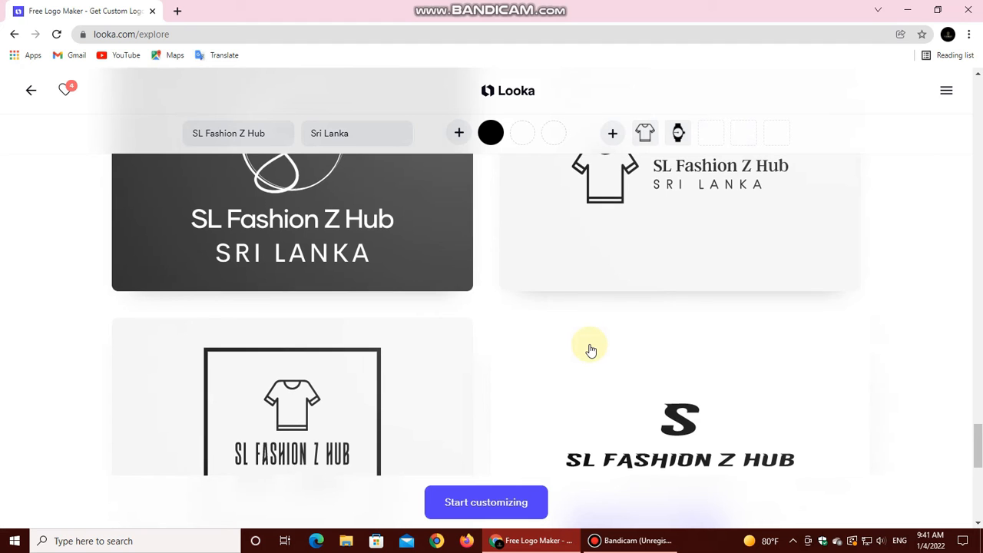
scroll(590, 349, down, 4)
scroll(588, 357, up, 5)
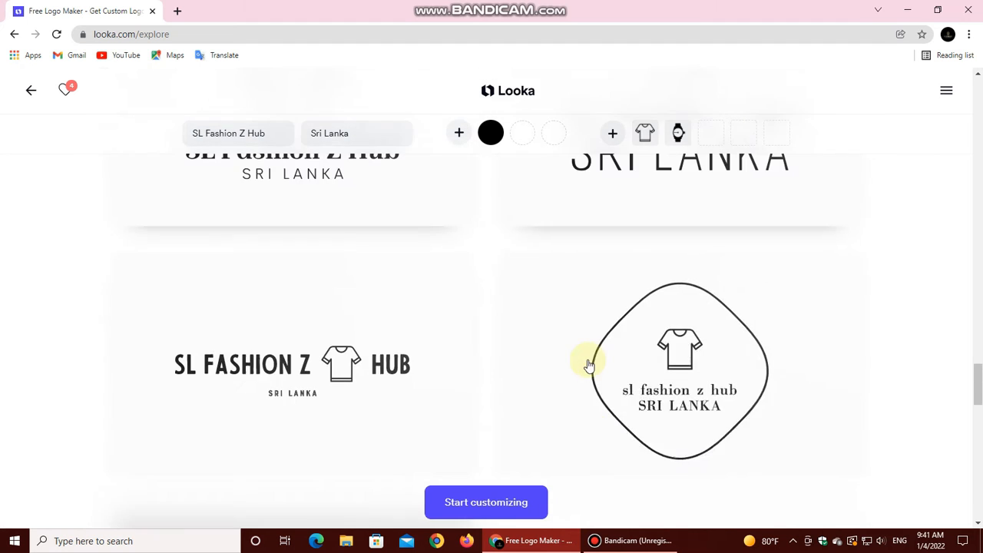
scroll(575, 342, up, 4)
scroll(579, 340, up, 3)
scroll(579, 340, down, 3)
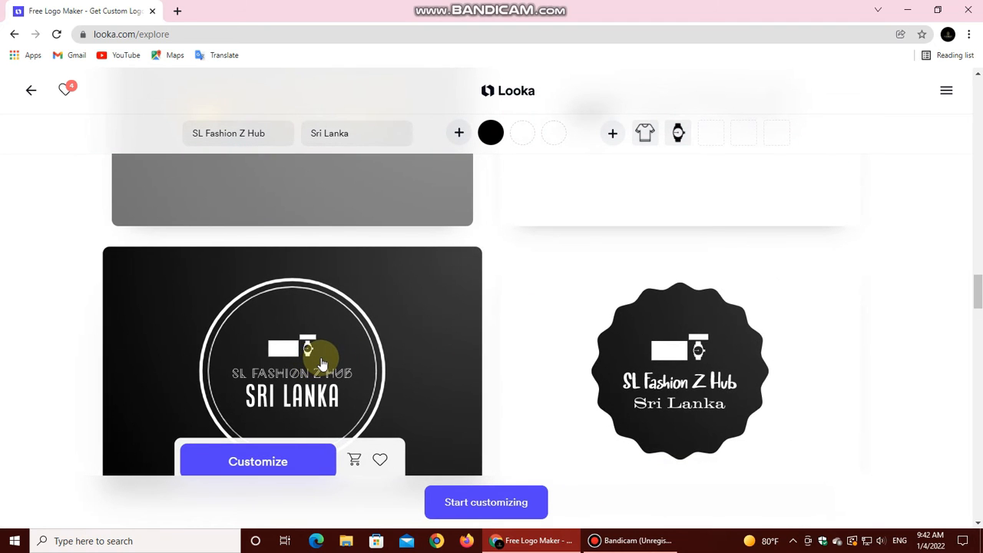
scroll(322, 363, up, 3)
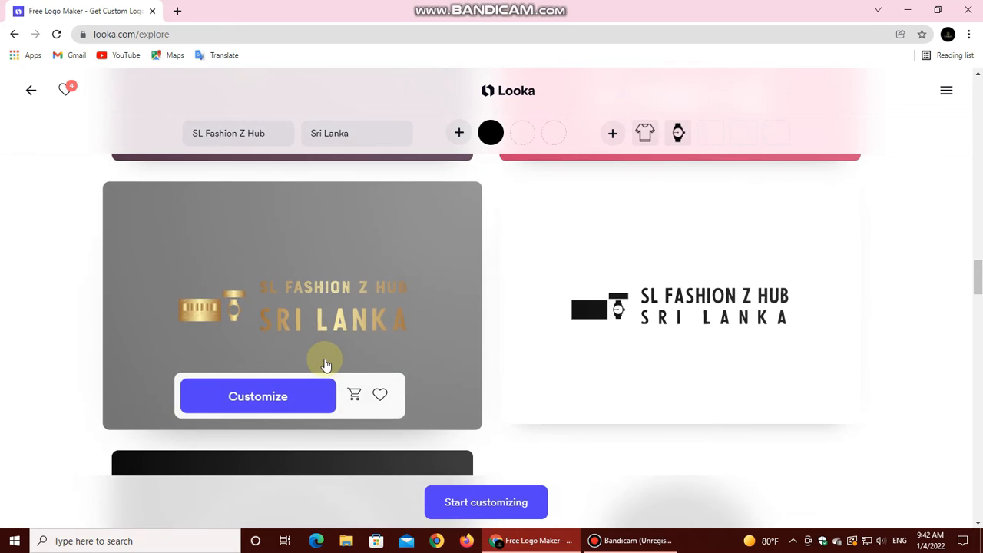
scroll(326, 364, up, 2)
scroll(367, 388, up, 8)
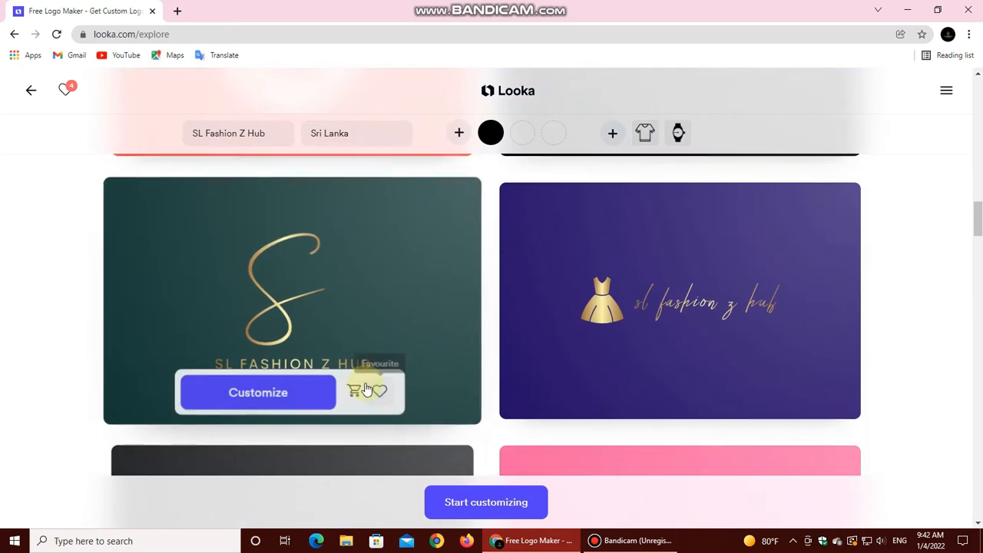
Step: Open the dark gray design with the T-shirt and text inside a white double-ring circle for customizing
scroll(364, 390, down, 12)
scroll(361, 392, down, 20)
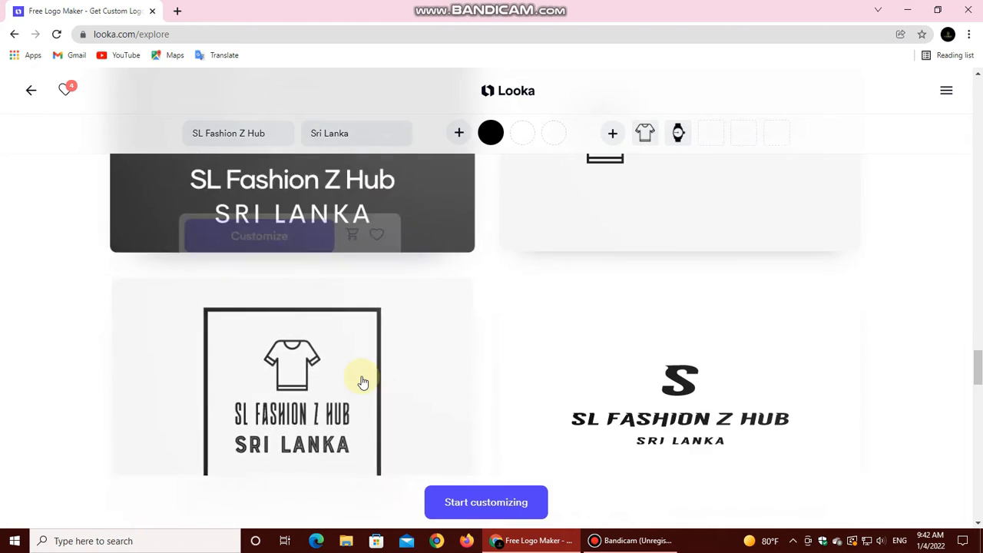
scroll(362, 381, down, 3)
scroll(362, 382, up, 3)
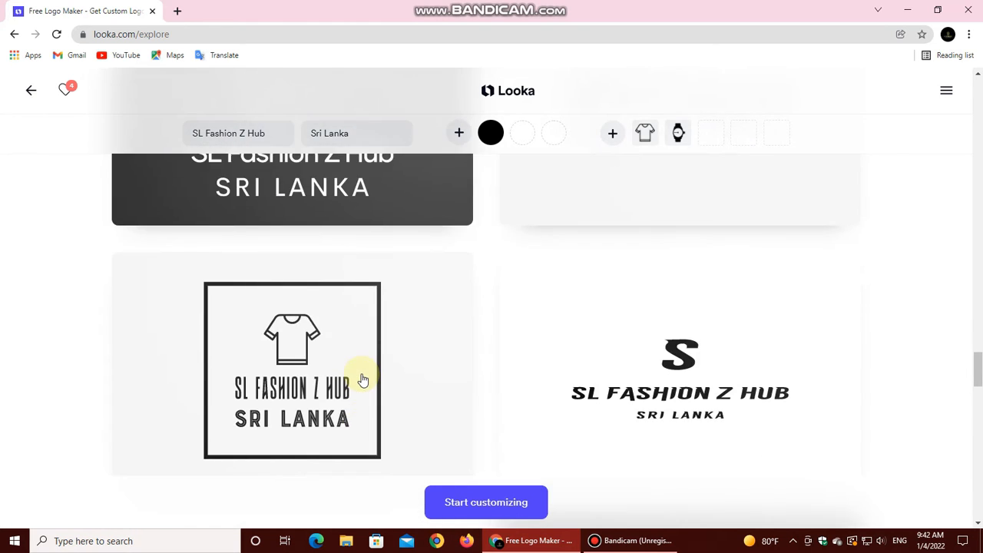
scroll(363, 378, down, 4)
scroll(364, 379, down, 3)
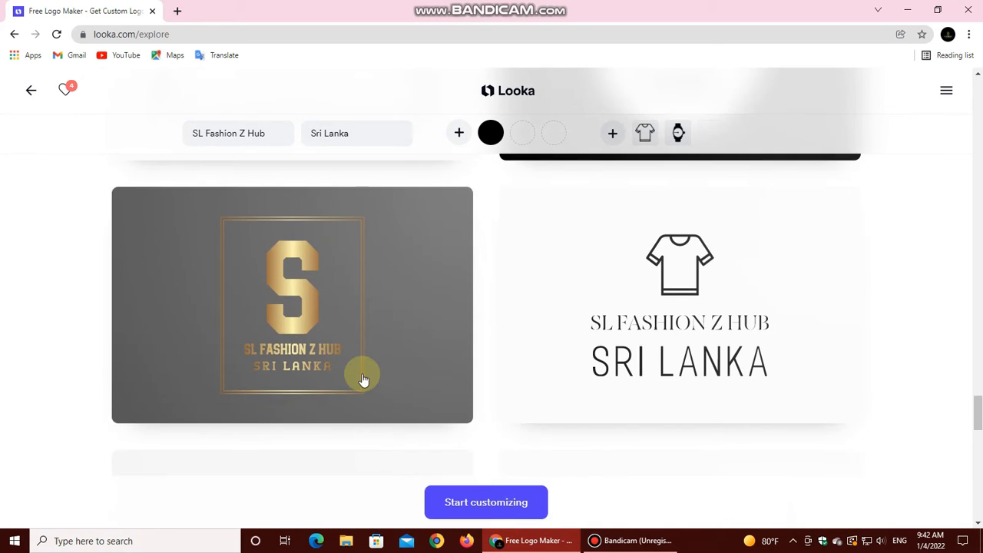
scroll(363, 378, up, 3)
scroll(697, 366, down, 4)
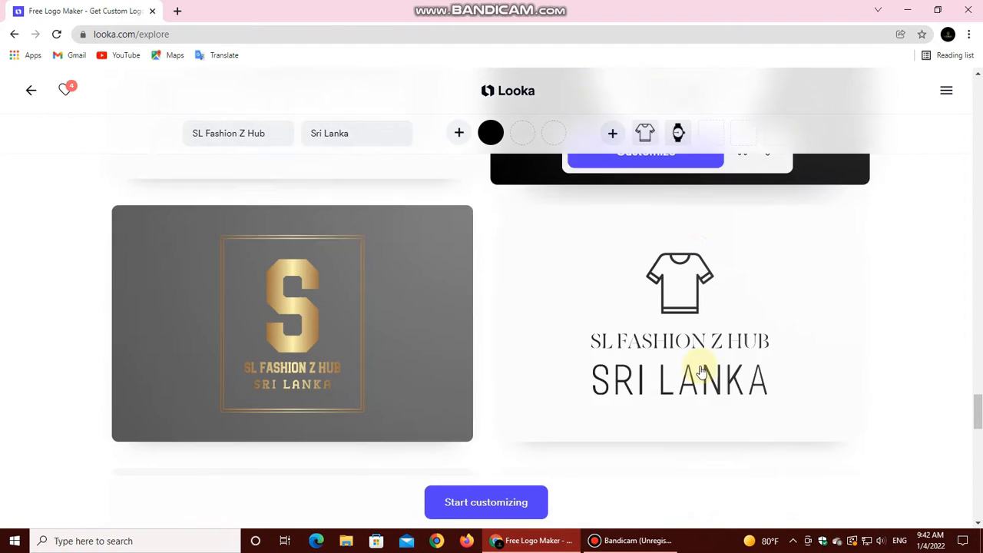
scroll(499, 377, down, 5)
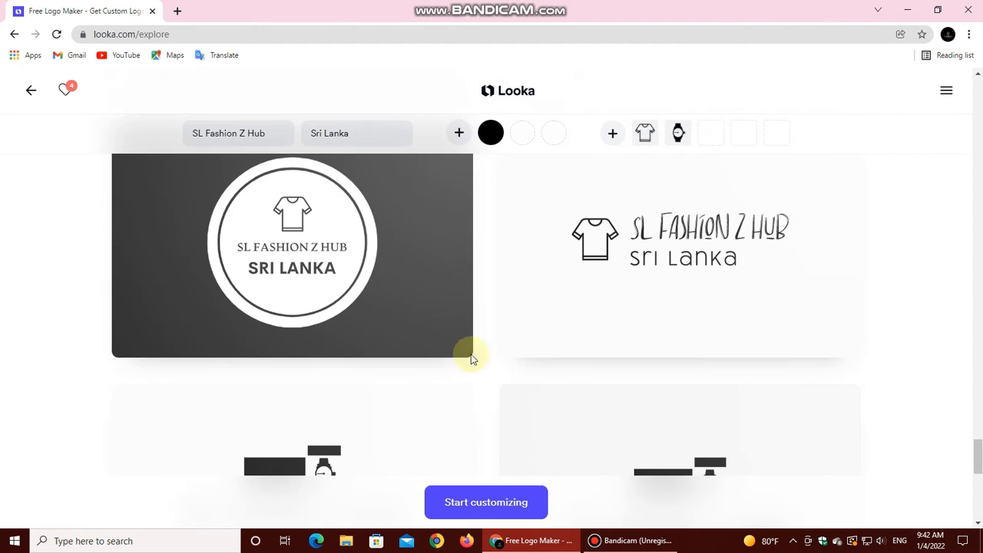
click(417, 274)
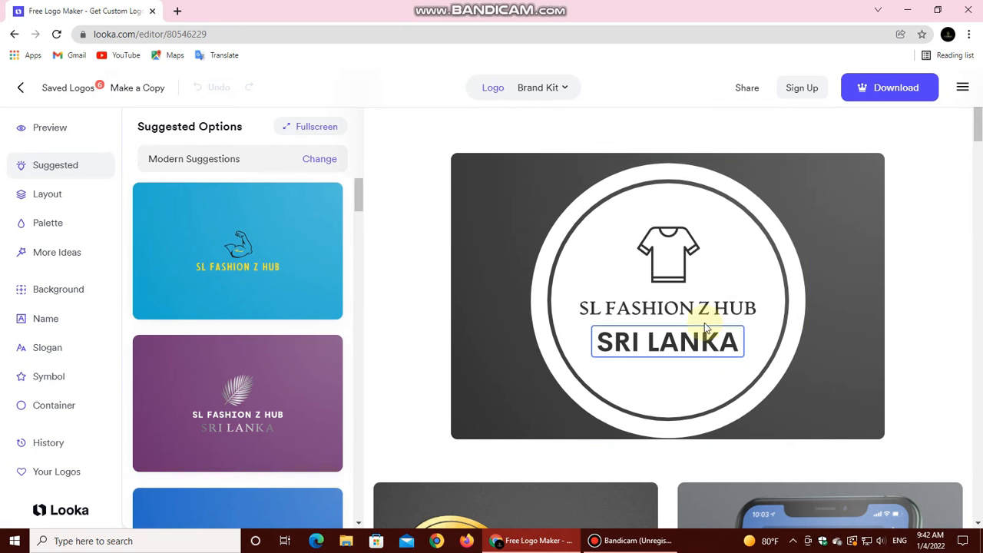
Step: Select the logo's T-shirt symbol and look through the alternative symbols suggested for abstract
click(664, 264)
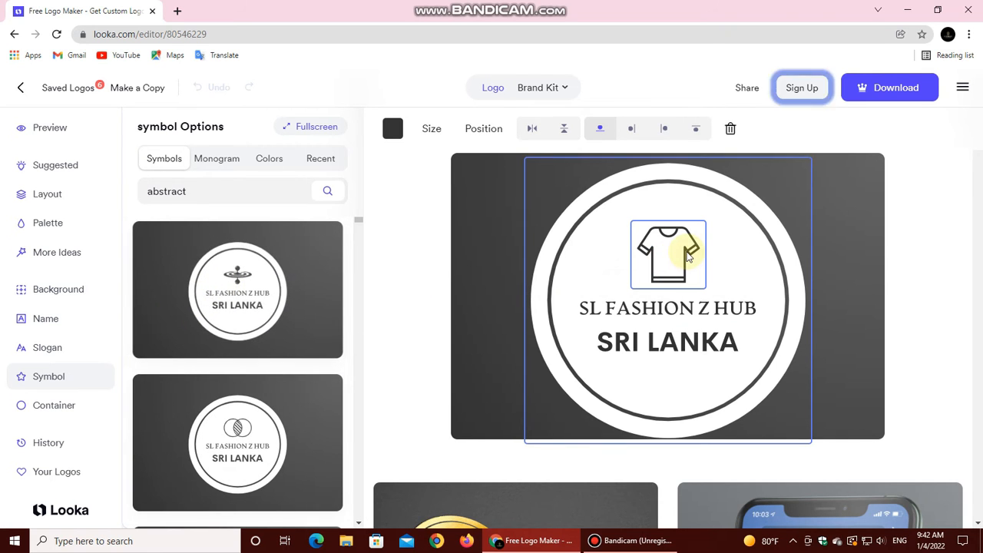
scroll(204, 460, down, 3)
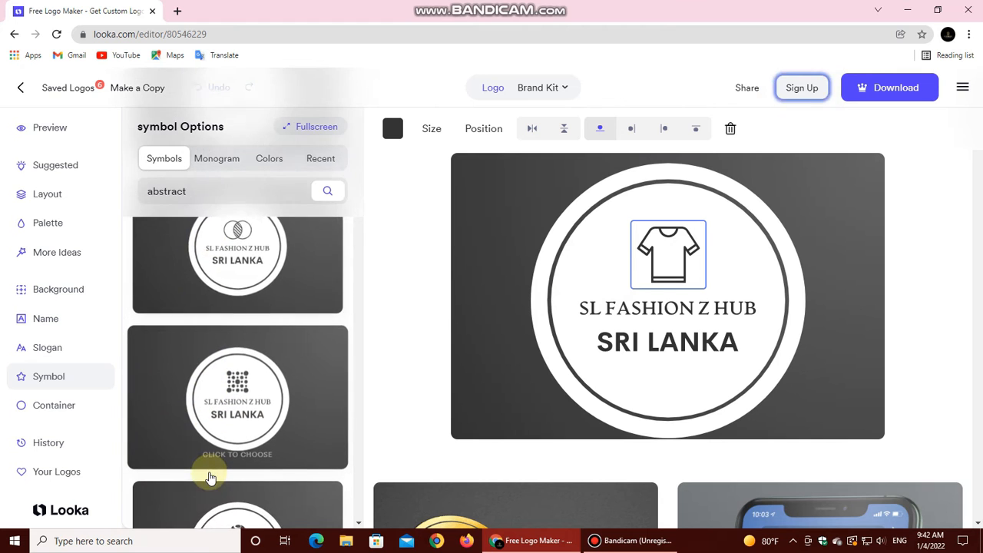
scroll(208, 471, down, 3)
scroll(211, 457, down, 1)
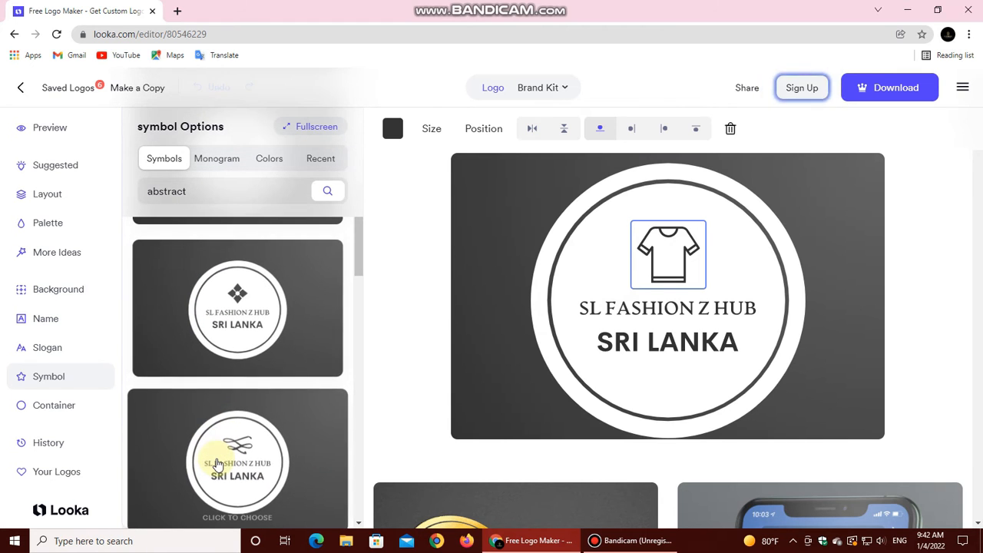
Step: Replace the logo's circular container with the open hexagonal one made of two angled lines above and below the content
click(758, 249)
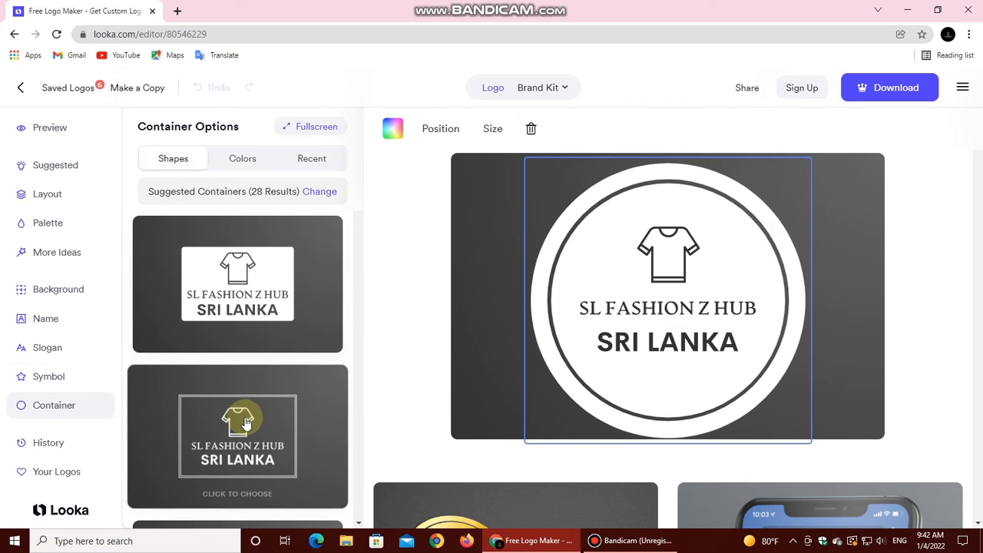
scroll(230, 384, down, 2)
scroll(255, 407, down, 3)
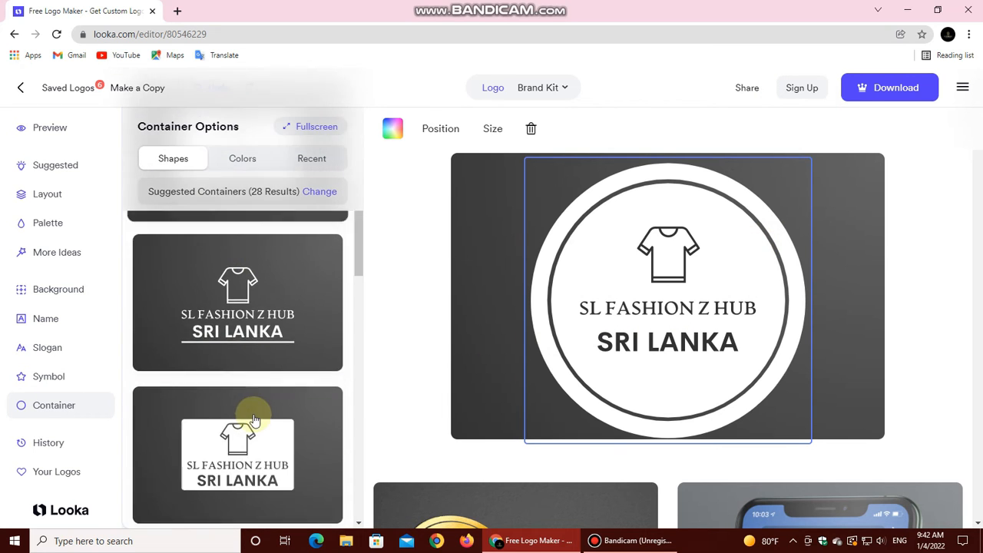
scroll(254, 415, down, 5)
scroll(241, 396, up, 2)
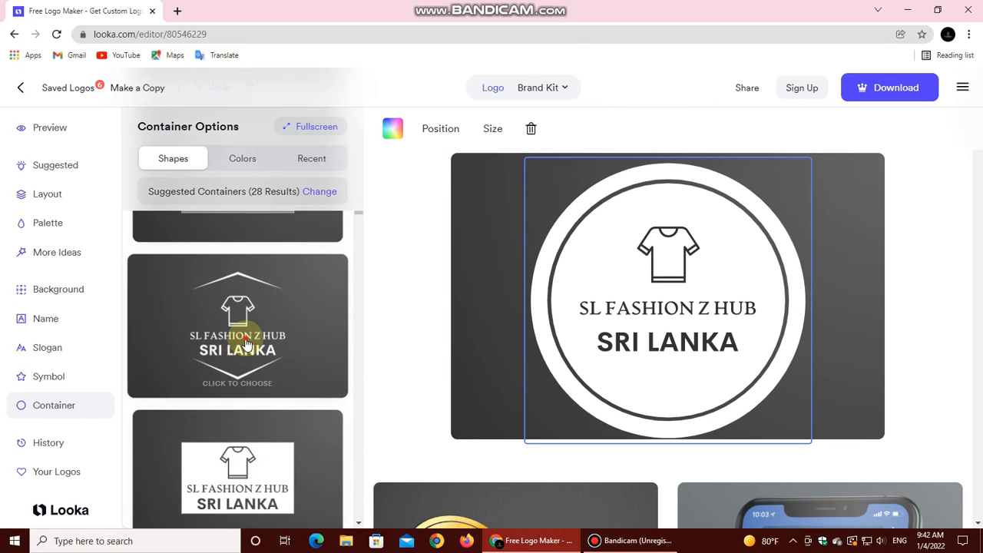
click(247, 347)
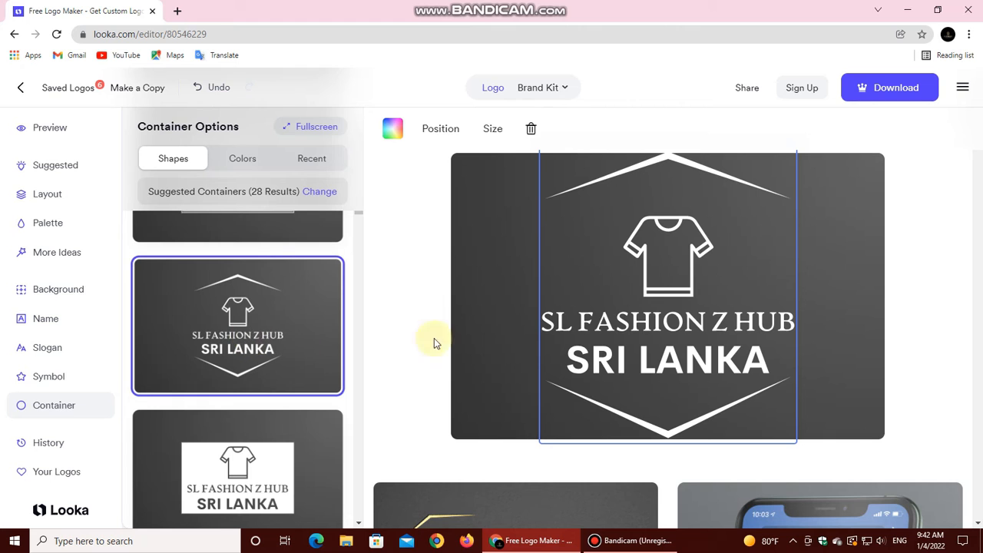
click(850, 327)
Step: Change the Sri Lanka slogan's font to the bold capitals with an inline cut
click(657, 362)
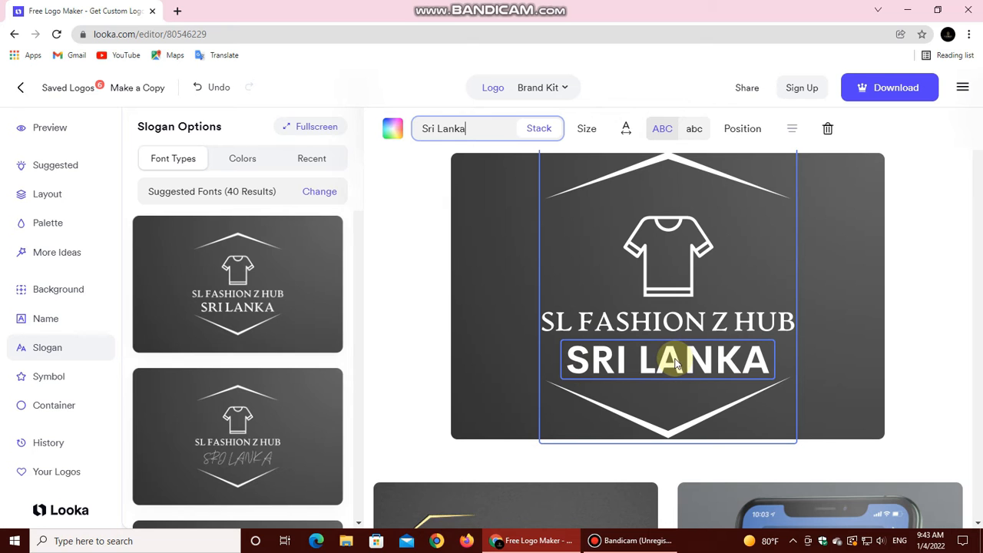
scroll(270, 392, down, 2)
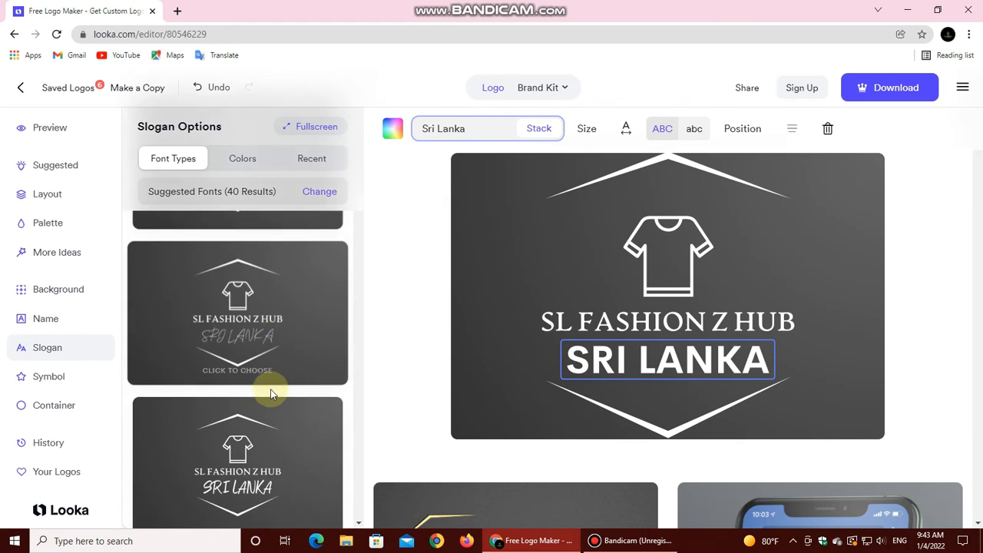
scroll(270, 391, down, 3)
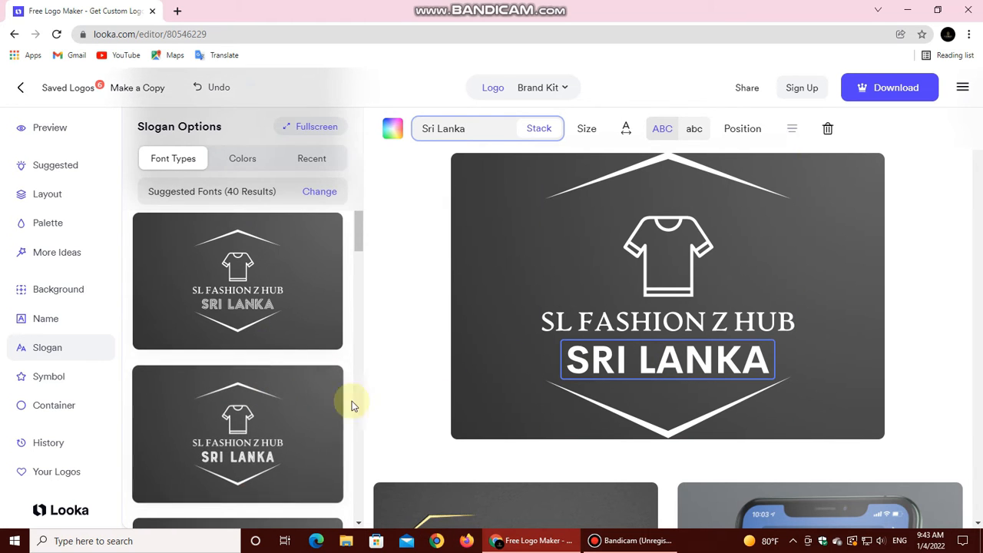
click(284, 445)
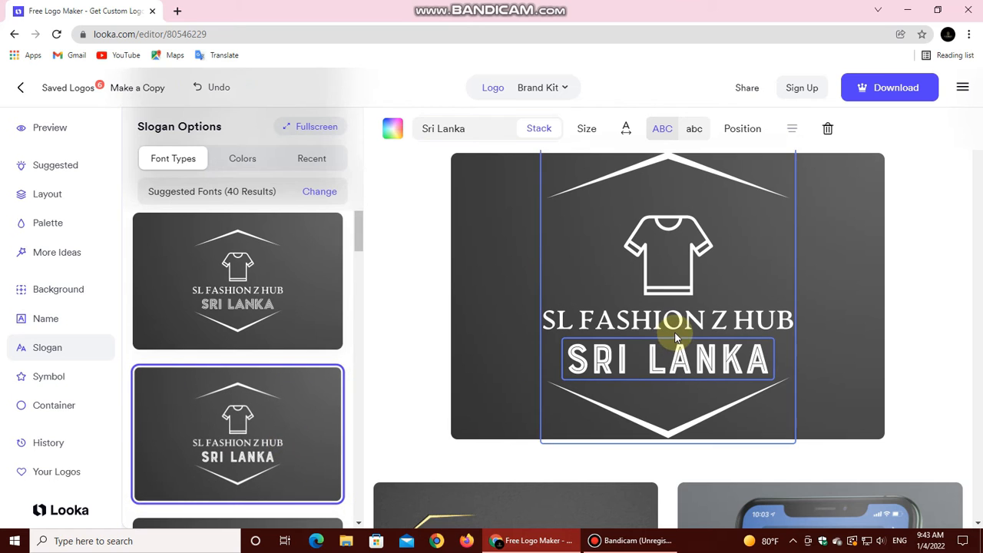
Step: Increase the size of the angled-line container relative to the T-shirt and text
click(637, 223)
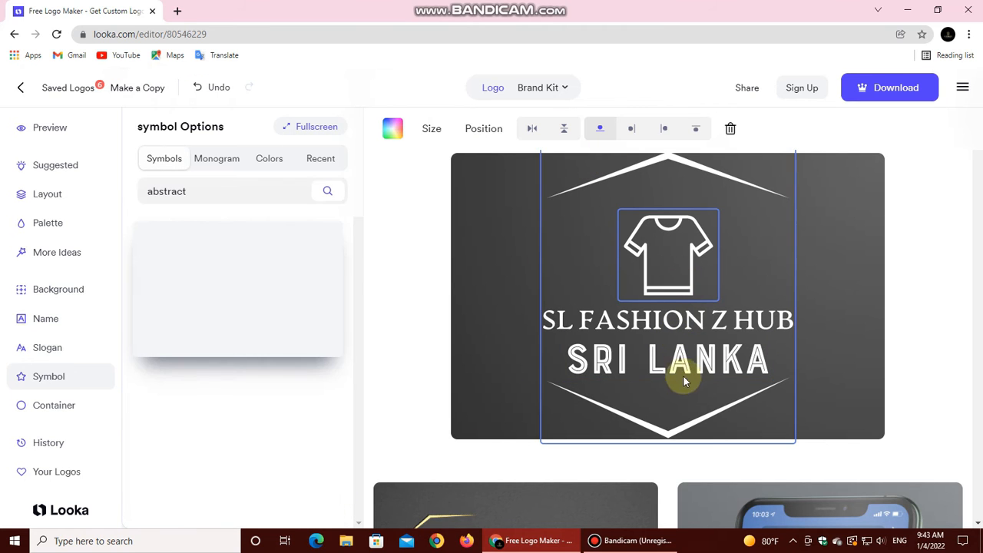
click(645, 318)
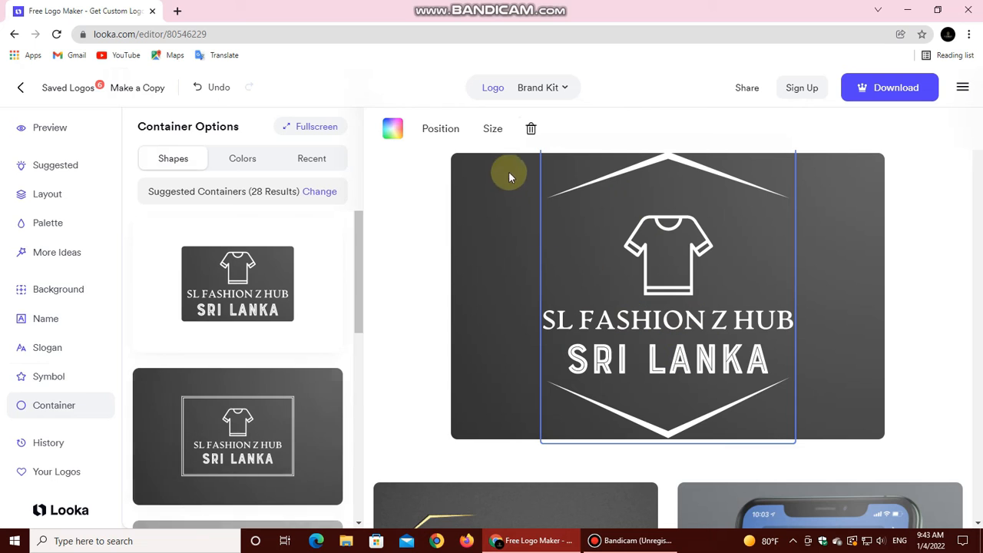
click(485, 132)
mouse_move(487, 202)
mouse_down()
mouse_move(505, 200)
mouse_move(496, 198)
mouse_up()
Step: Set the size of the SL Fashion Z Hub name text to 1.95
click(659, 326)
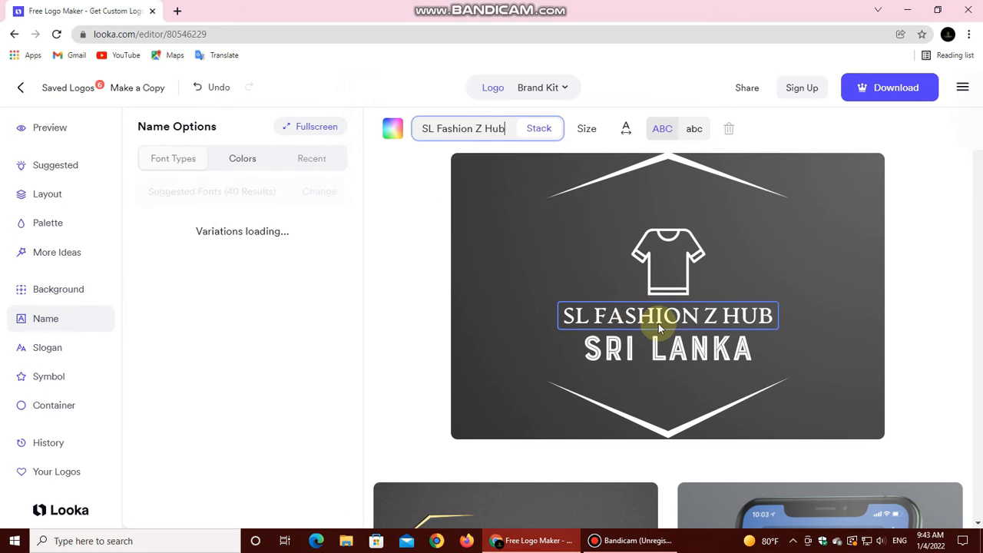
click(586, 128)
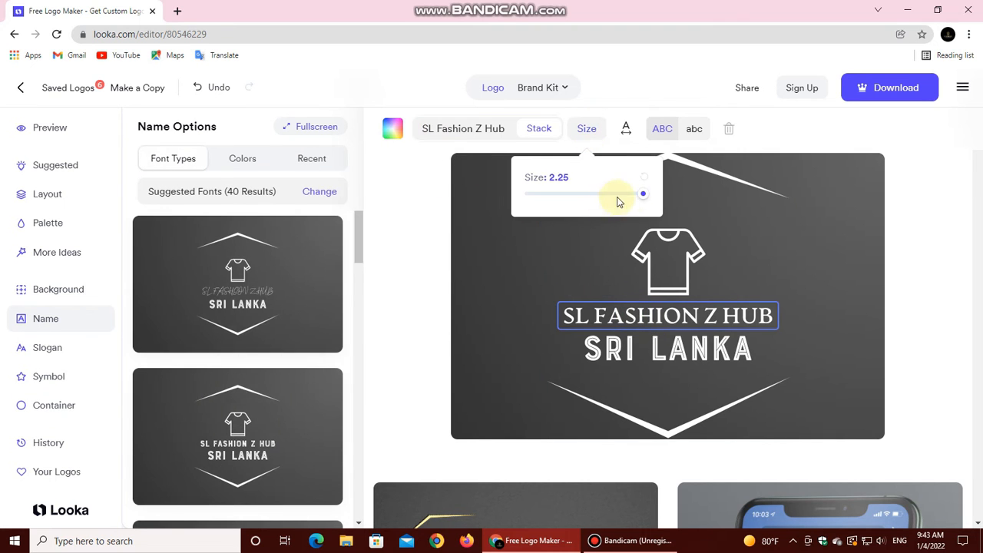
mouse_move(642, 192)
mouse_down()
mouse_move(621, 197)
mouse_move(630, 198)
mouse_up()
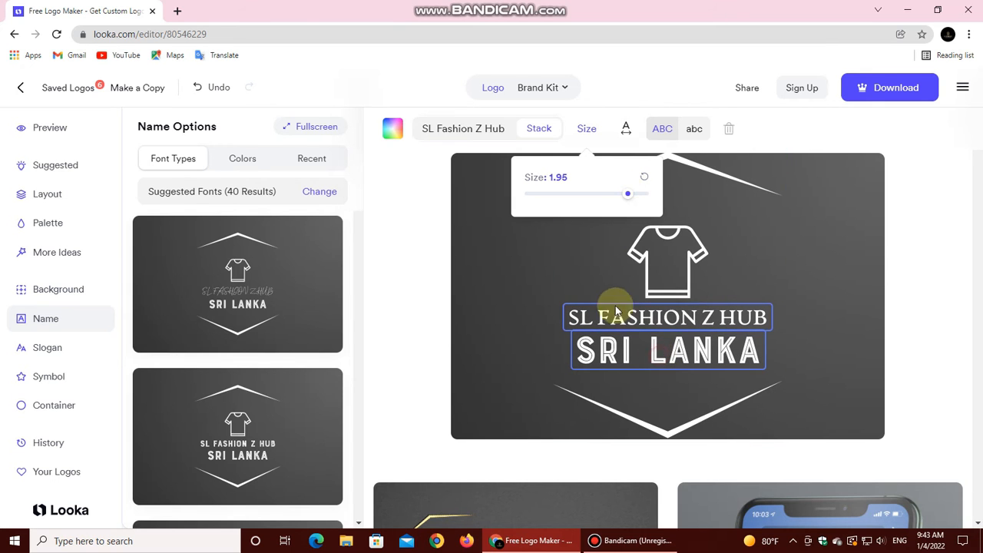
Step: Set the size of the Sri Lanka slogan text to 1.80
click(642, 345)
click(587, 128)
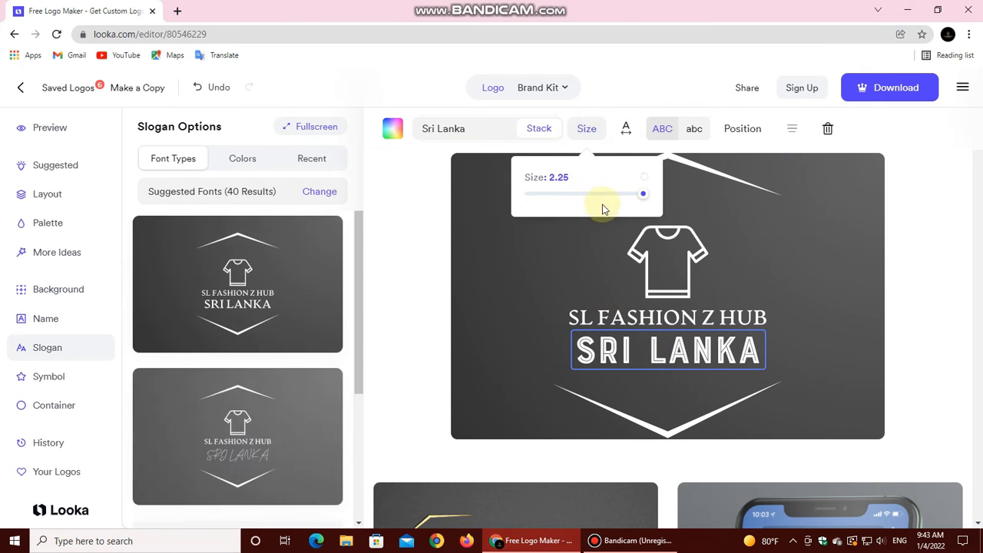
drag(640, 196, 622, 203)
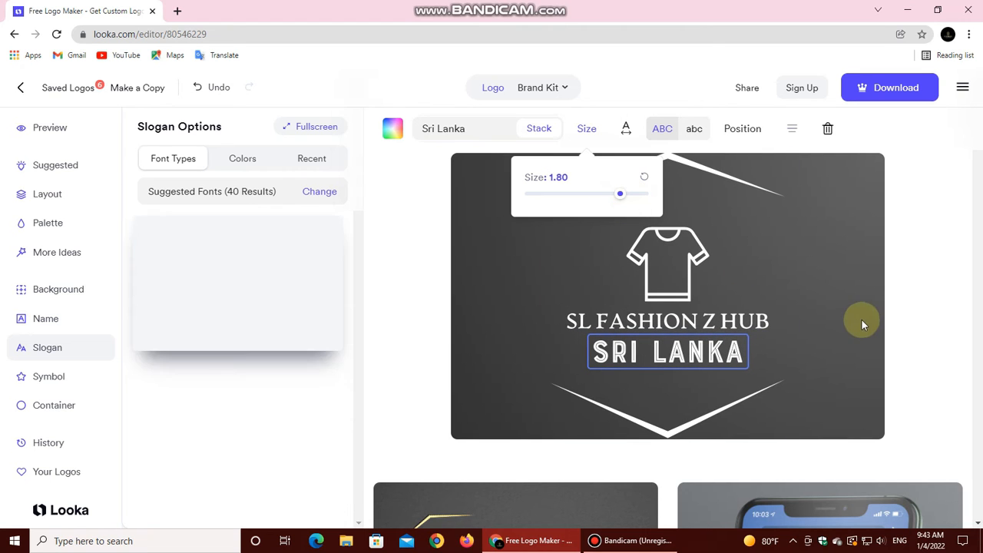
Step: Deselect the slogan and review the finished logo together with its business card and phone mockups
click(938, 286)
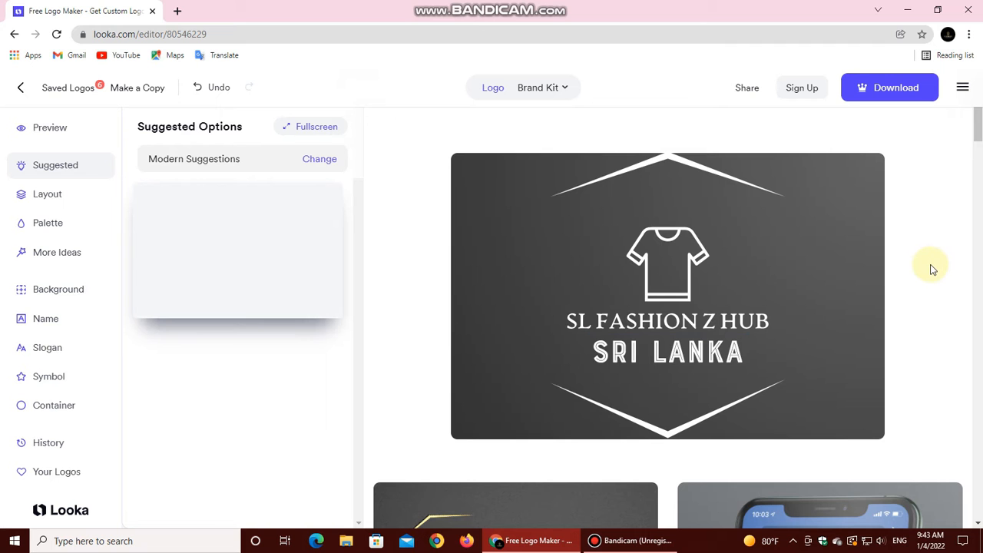
scroll(925, 270, down, 4)
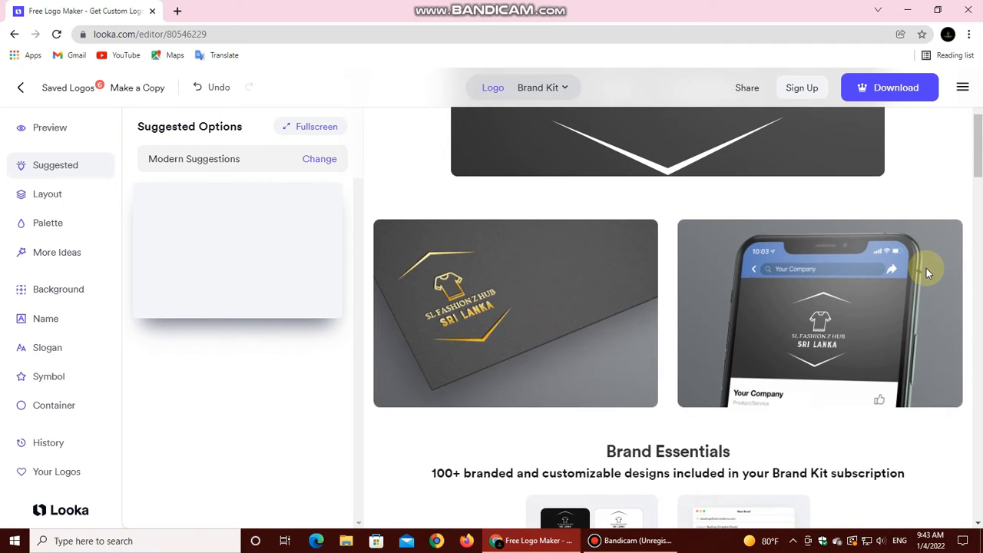
scroll(925, 270, up, 4)
scroll(925, 270, down, 3)
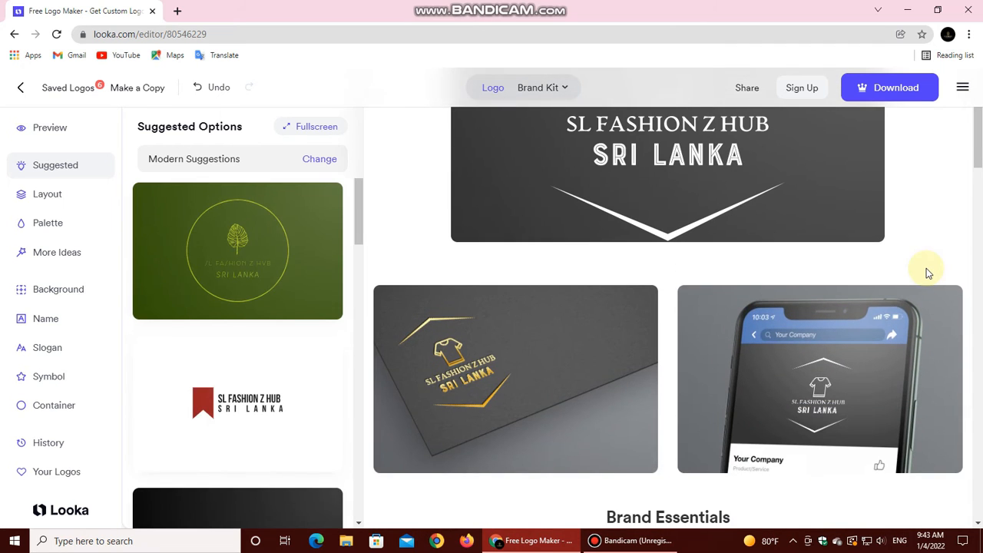
scroll(926, 270, up, 1)
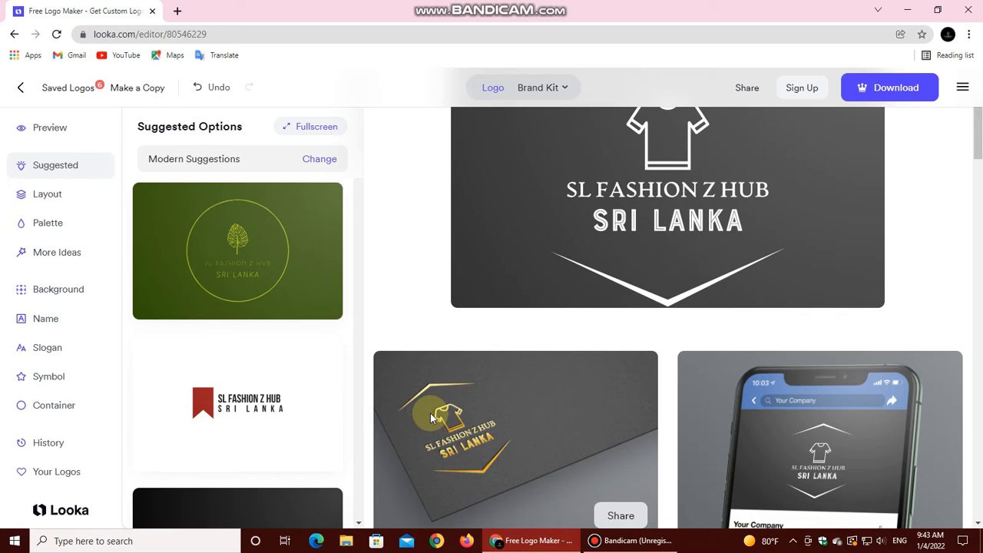
scroll(430, 417, up, 2)
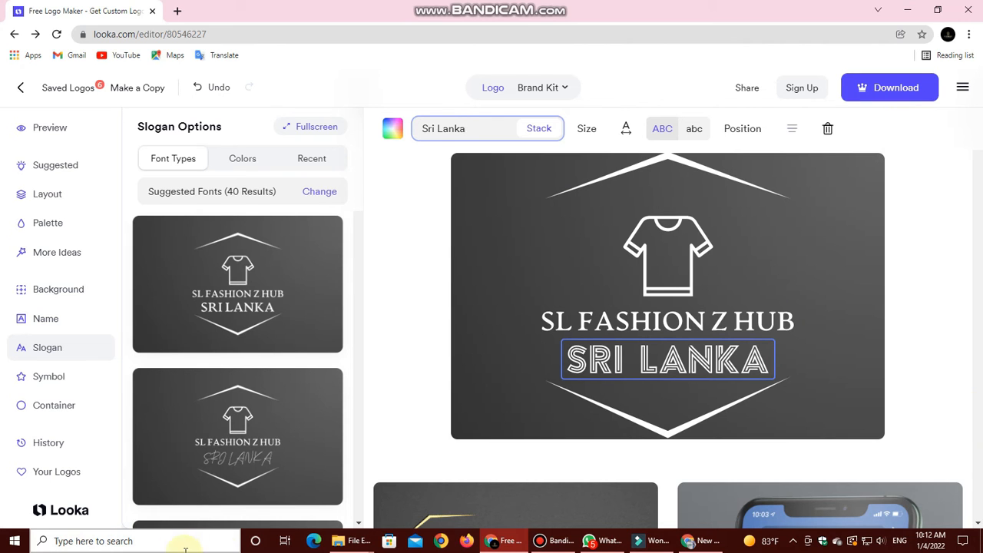
Step: Open the Snipping Tool and capture the logo preview, retaking the snip just inside the dark background's edges
text(s)
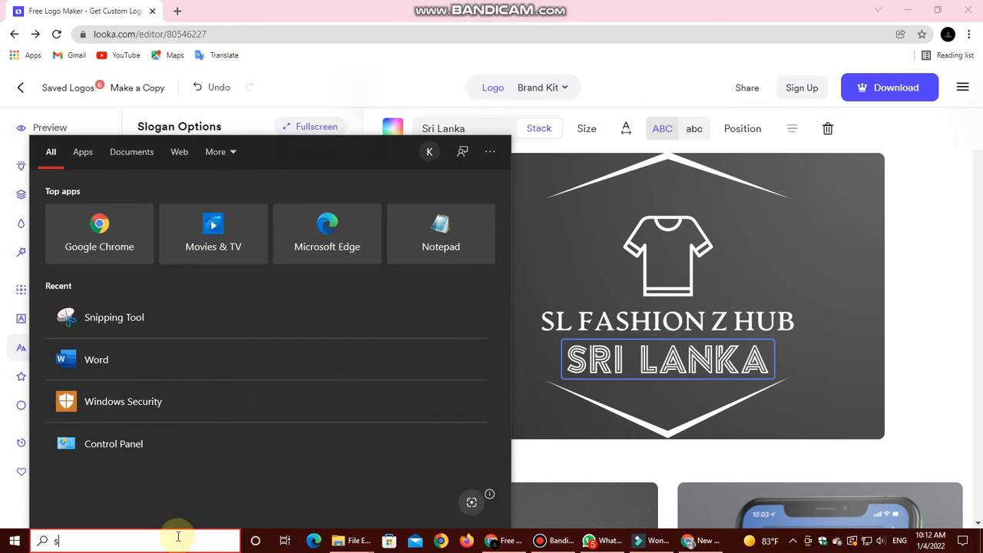
click(152, 216)
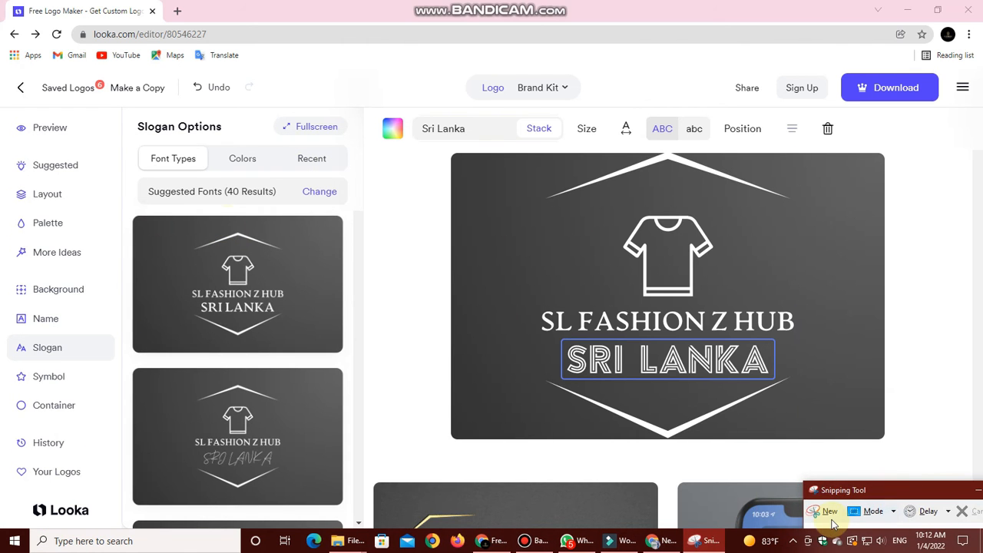
click(824, 510)
drag(451, 154, 884, 439)
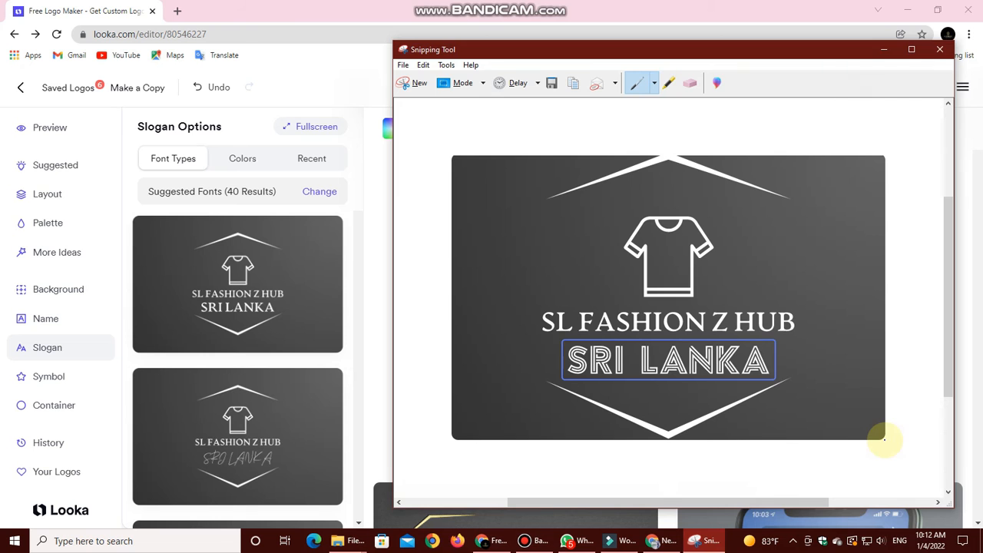
click(421, 89)
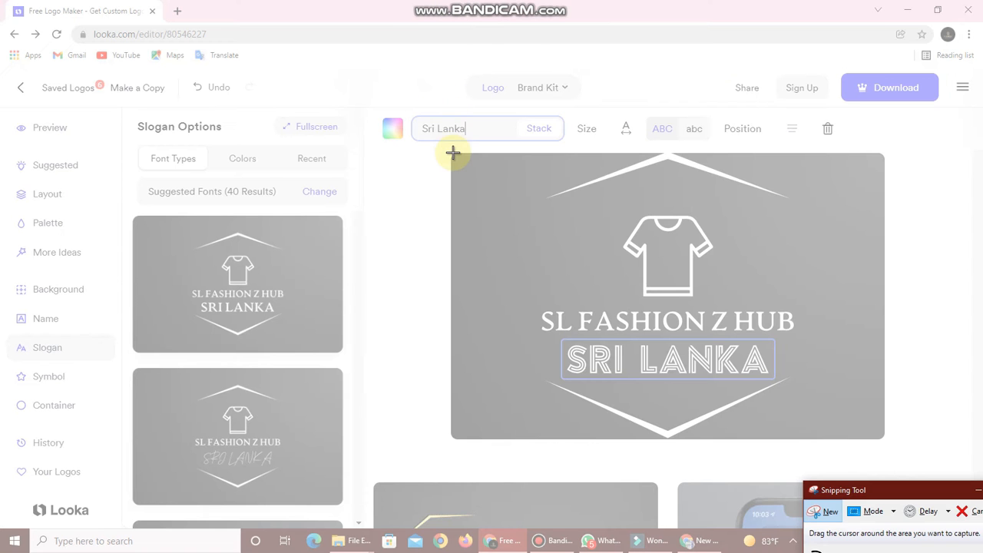
drag(453, 154, 875, 435)
Step: Save the snip as a JPEG file named Capture in the LOGO folder on the Desktop
click(405, 66)
click(433, 95)
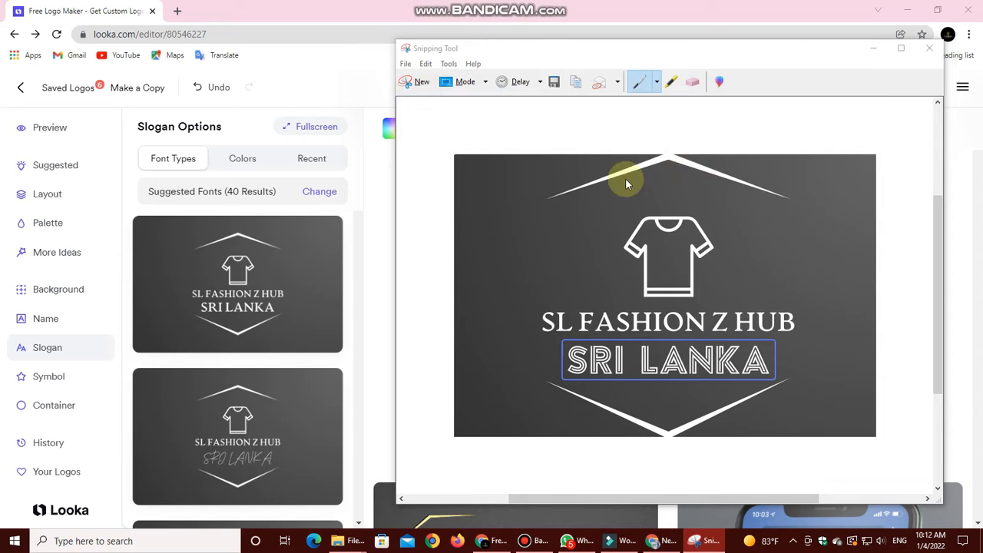
click(445, 175)
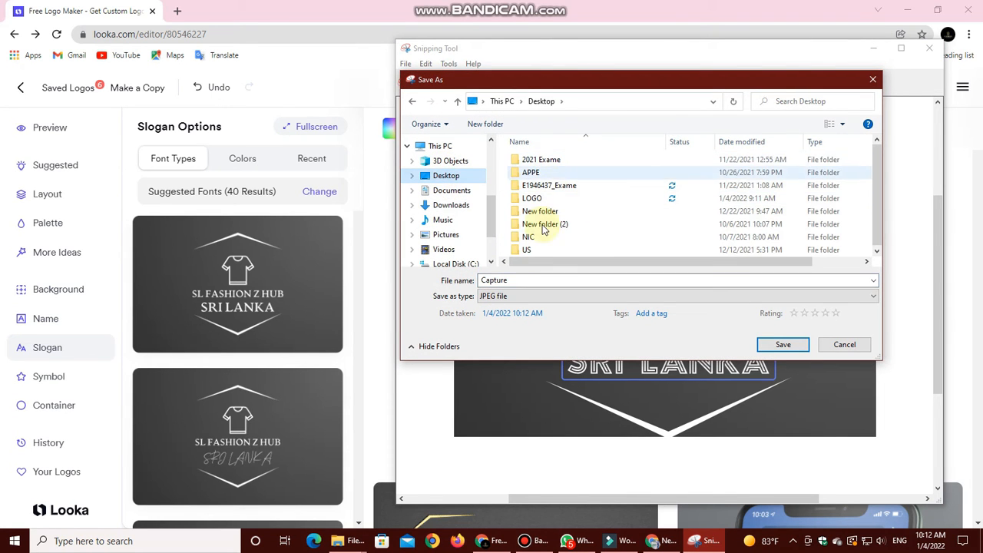
double_click(532, 198)
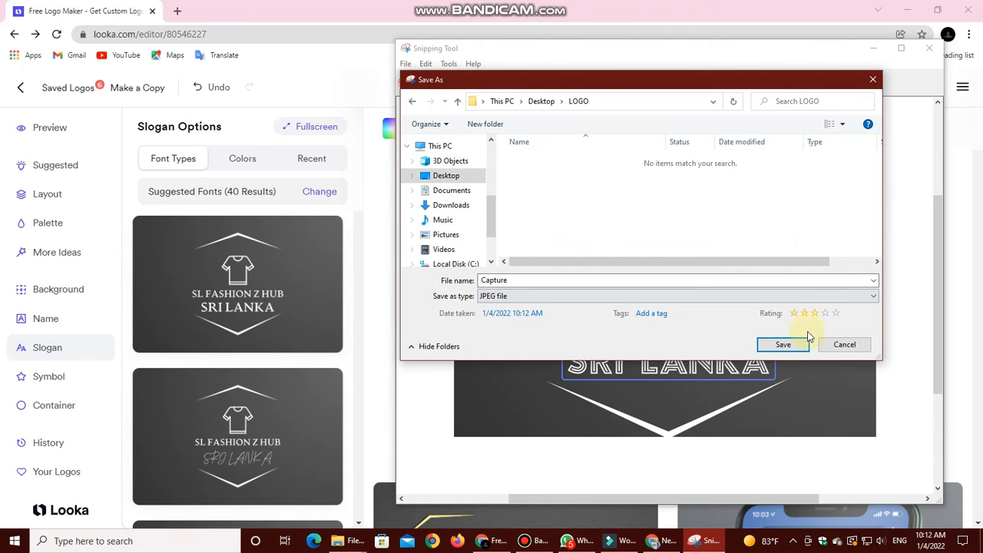
click(783, 344)
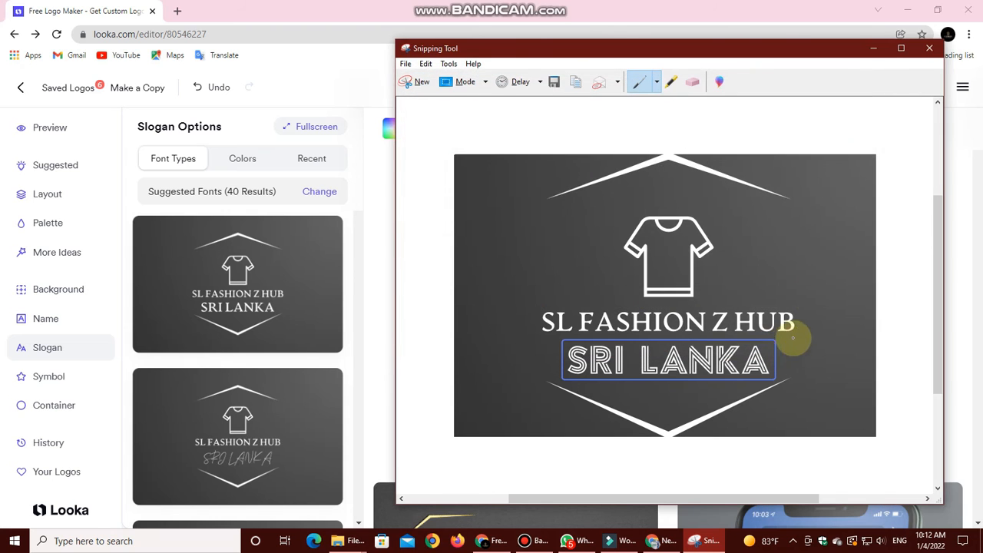
Step: Minimize the Snipping Tool and browser, and open the Capture image from the LOGO folder on the desktop
click(875, 49)
click(907, 11)
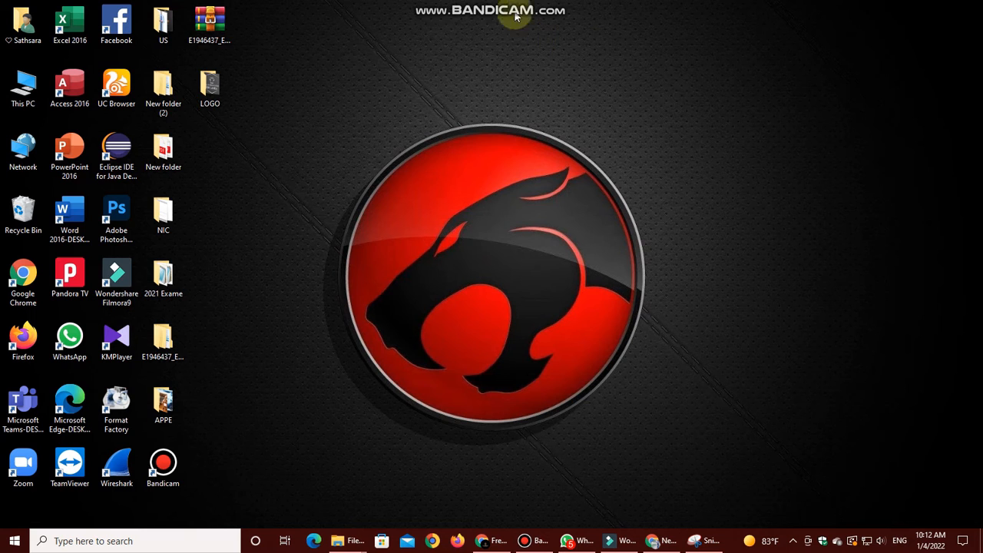
double_click(210, 88)
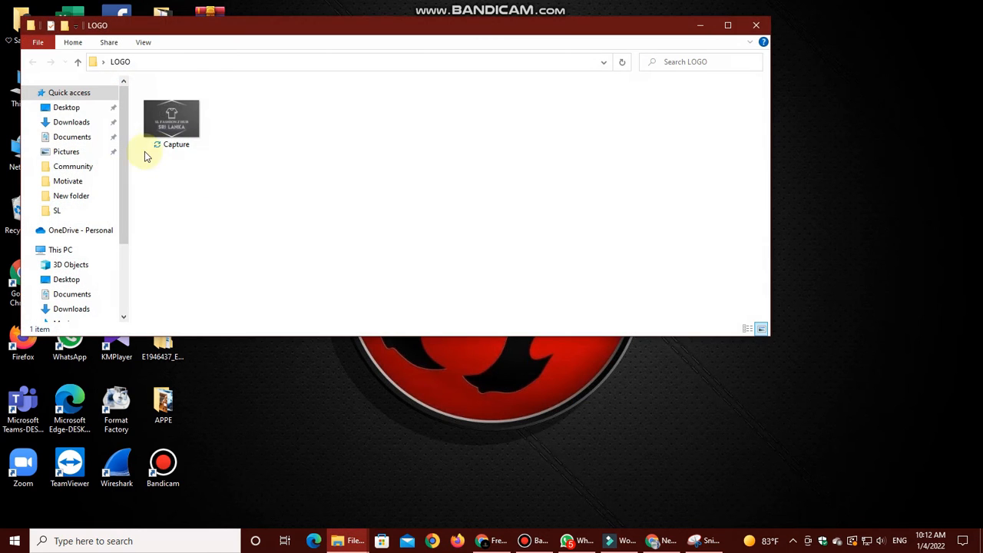
click(169, 113)
double_click(169, 113)
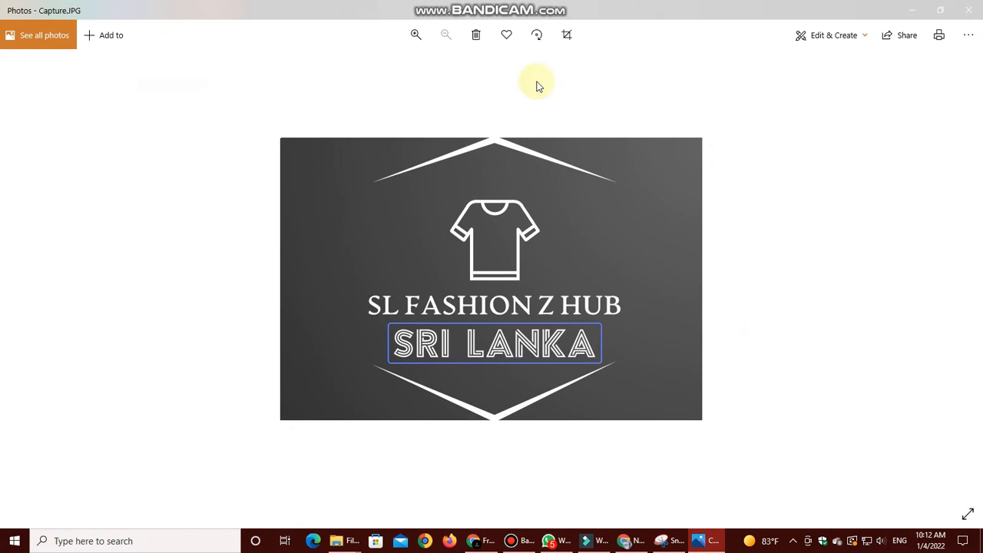
Step: Examine the captured logo's image quality up close and as a whole in the photo viewer
click(417, 35)
click(417, 34)
click(418, 34)
click(418, 34)
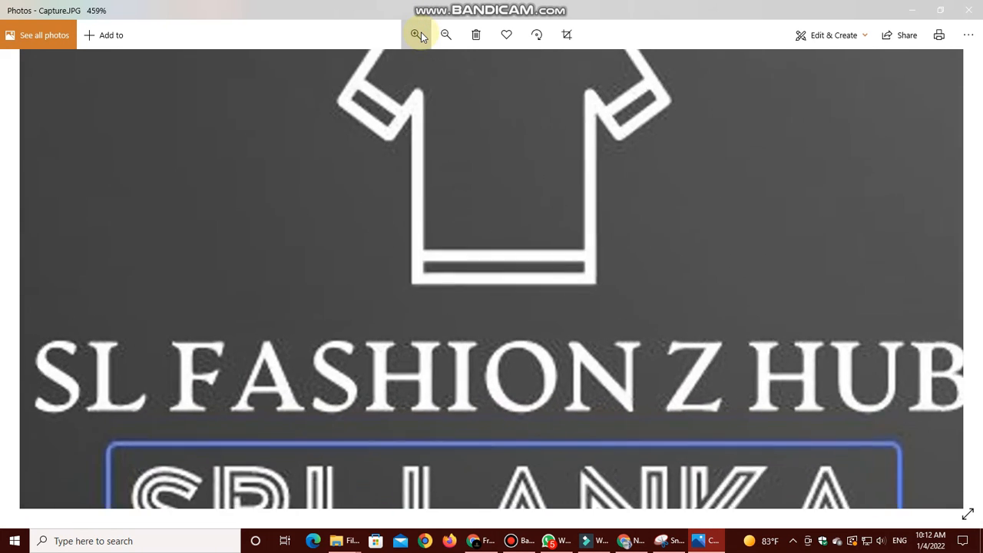
click(418, 35)
click(446, 34)
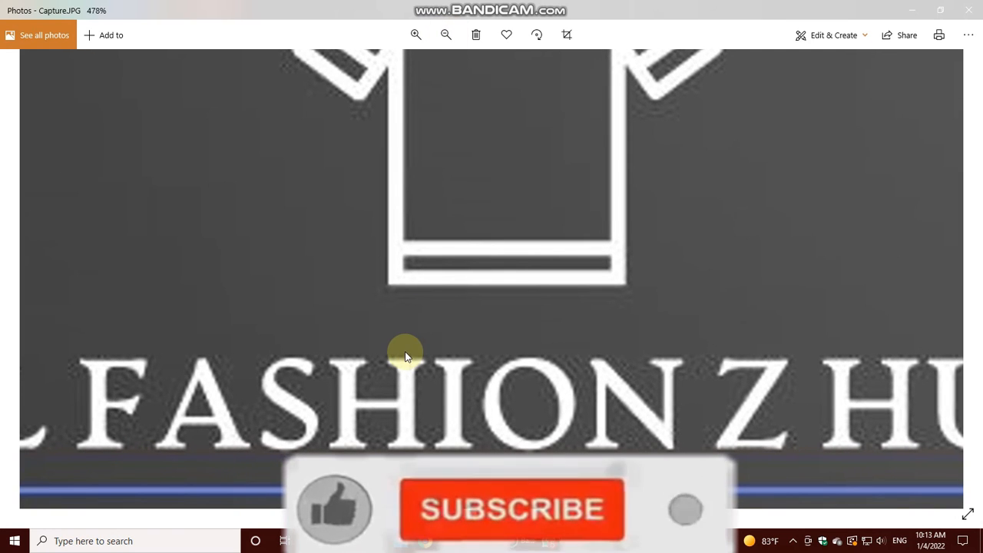
click(447, 34)
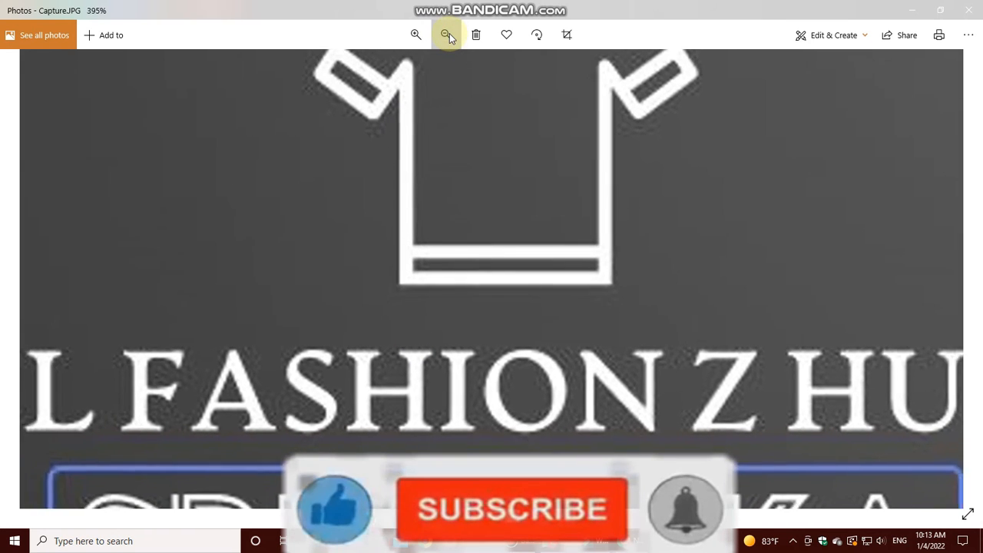
click(447, 35)
click(447, 35)
click(446, 34)
click(415, 35)
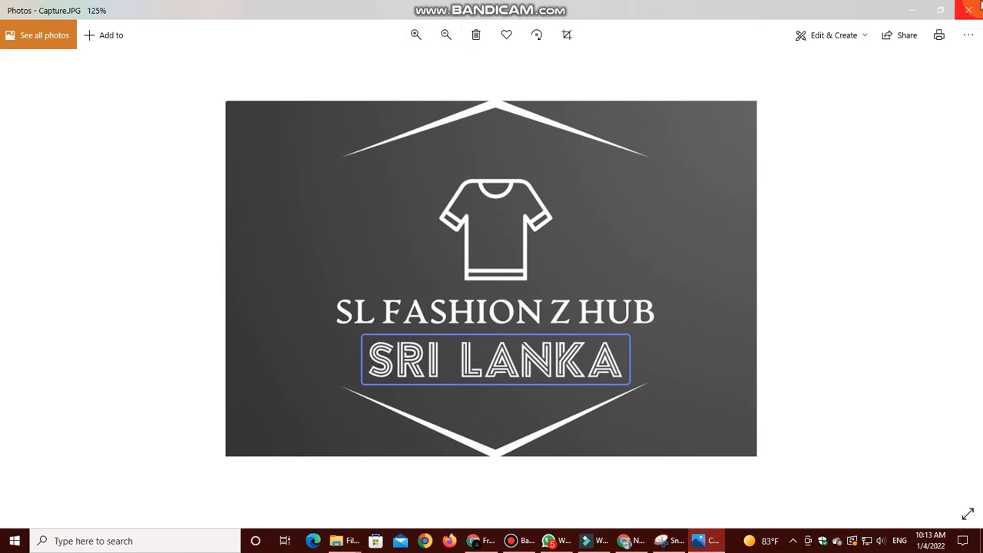
Step: Minimize the image and LOGO folder windows, switch to the other Chrome window and open freelogodesign.org
click(910, 9)
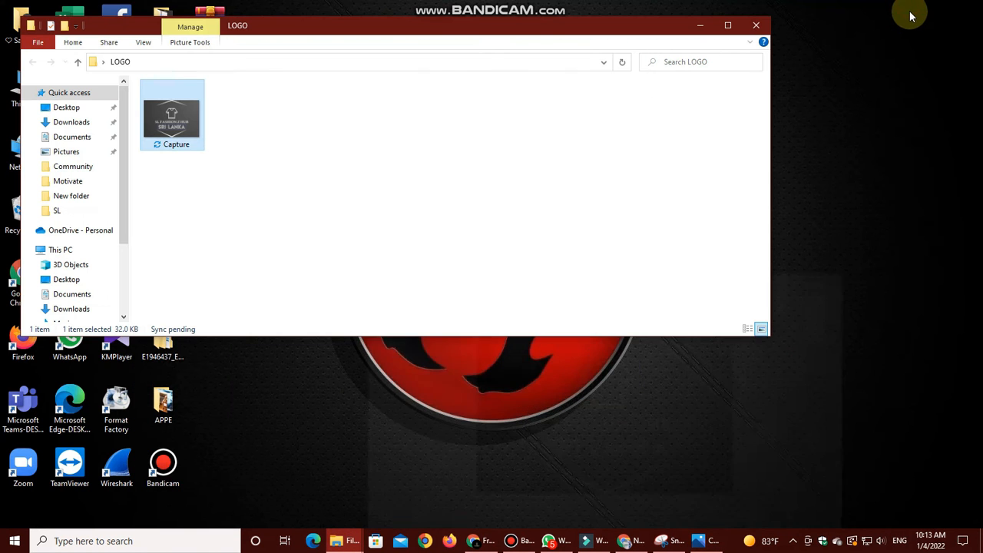
click(684, 24)
click(626, 540)
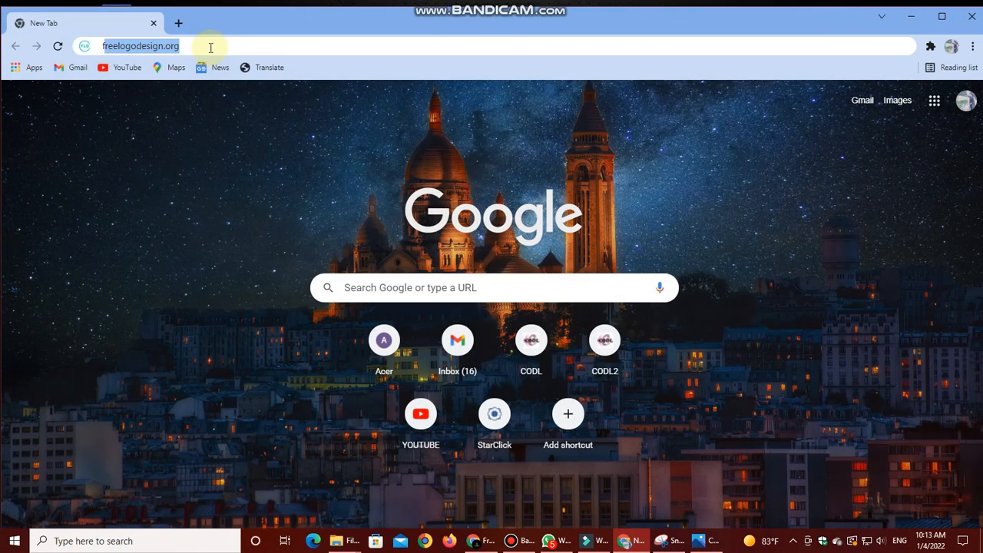
text(free)
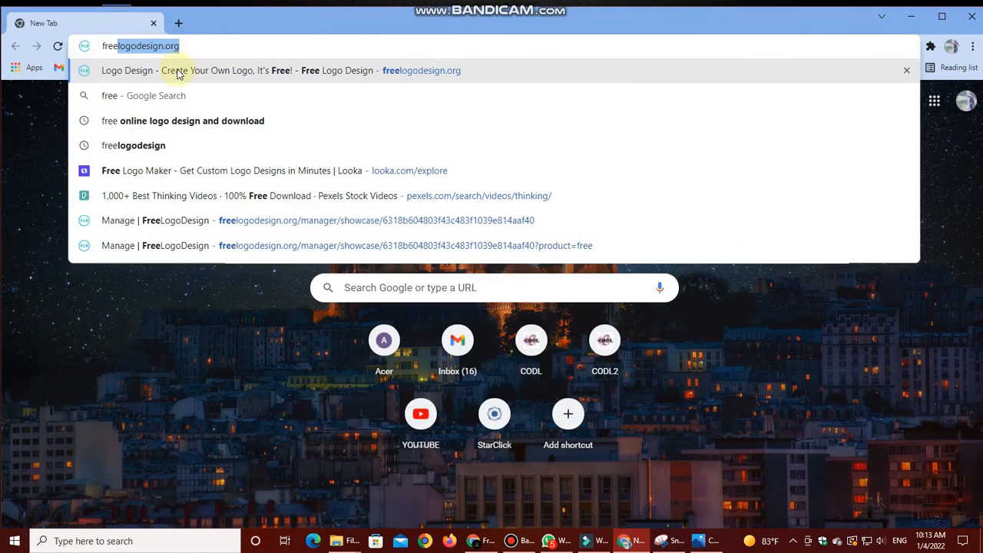
click(188, 72)
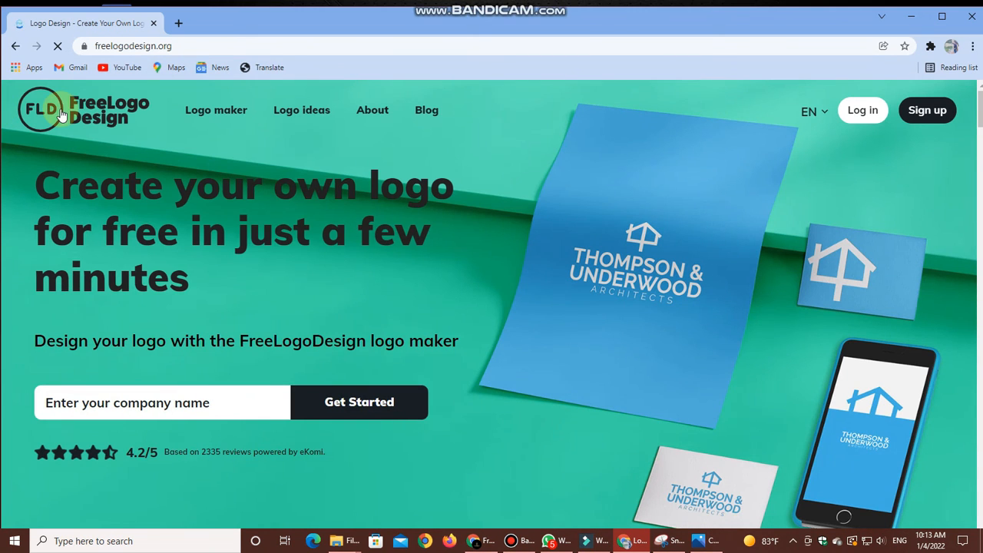
Step: Enter SL Fashion as the company name and start the FreeLogoDesign logo maker
click(102, 407)
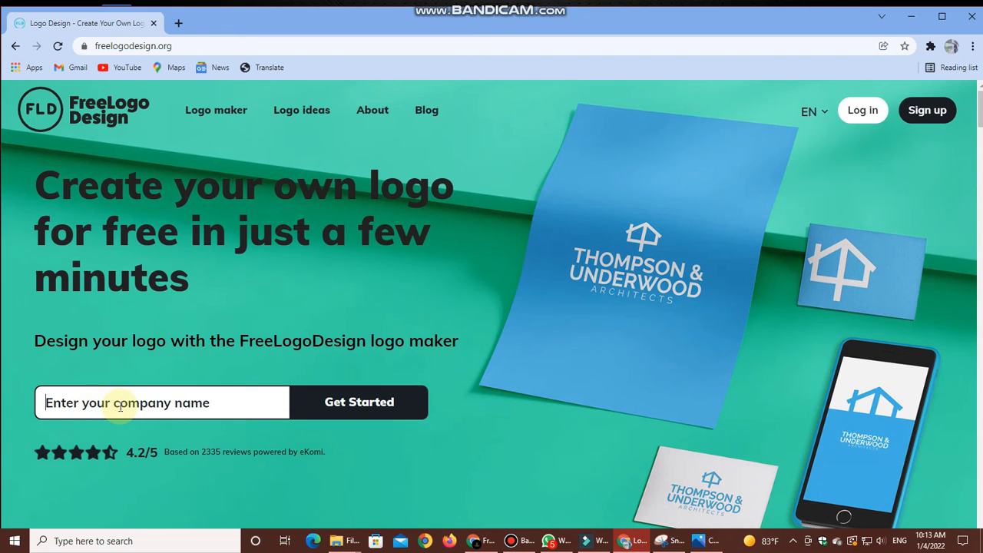
text(AL)
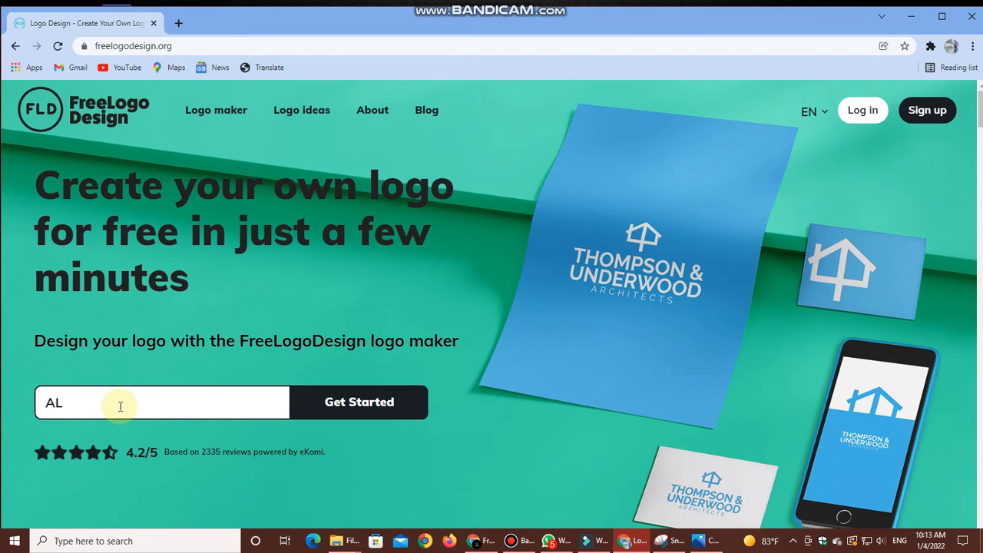
key(BackSpace)
text(SL Fashi)
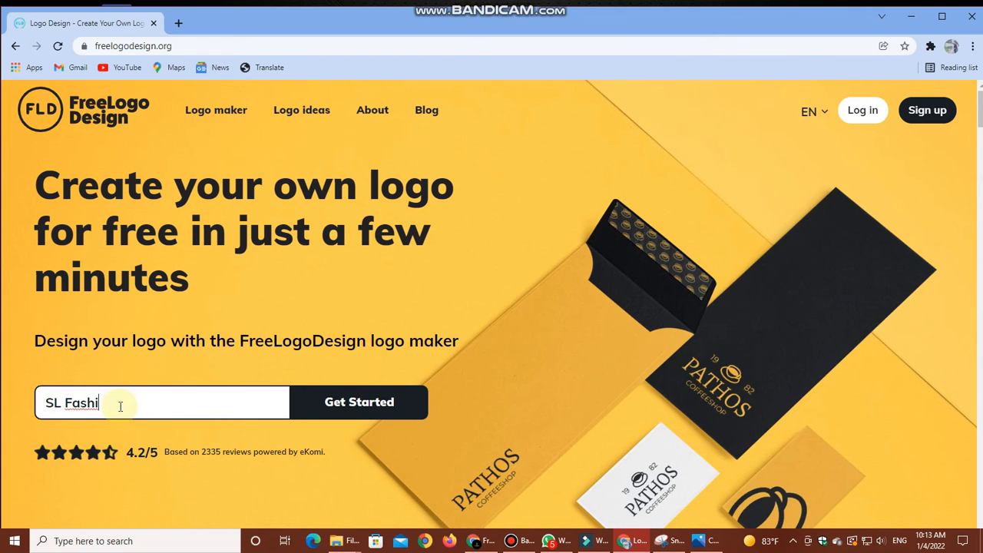
text(on)
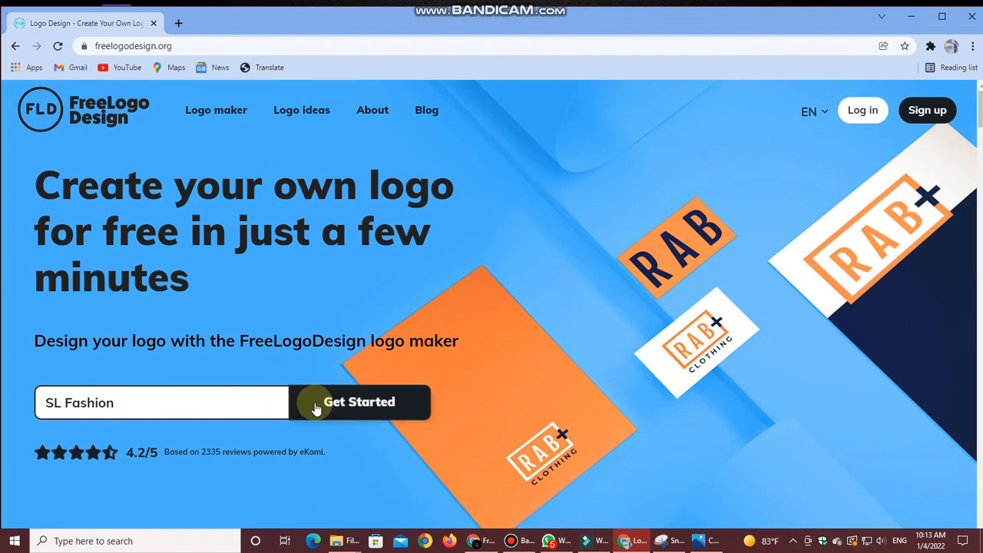
click(315, 408)
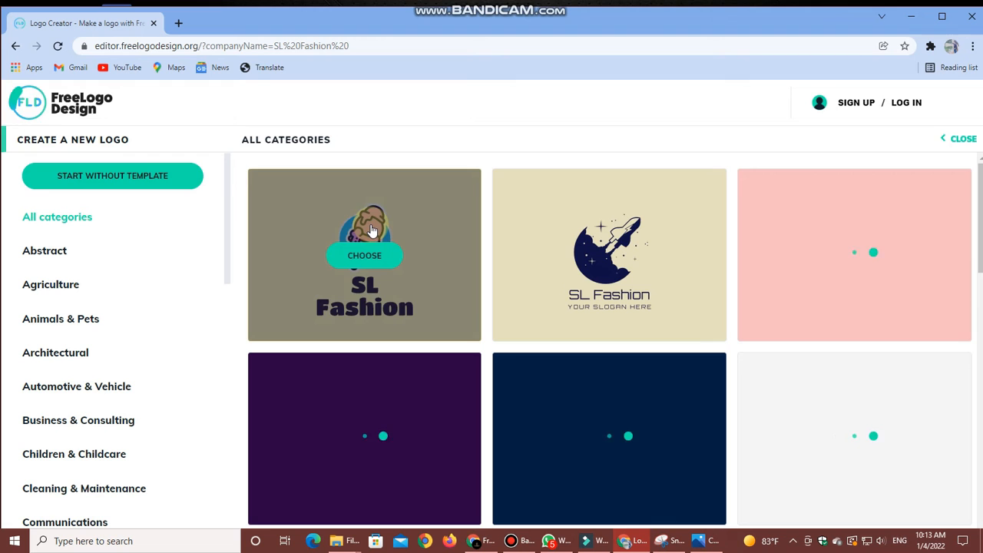
Step: Browse the template gallery and category list, and show the Fashion & Beauty logo templates
scroll(783, 285, down, 4)
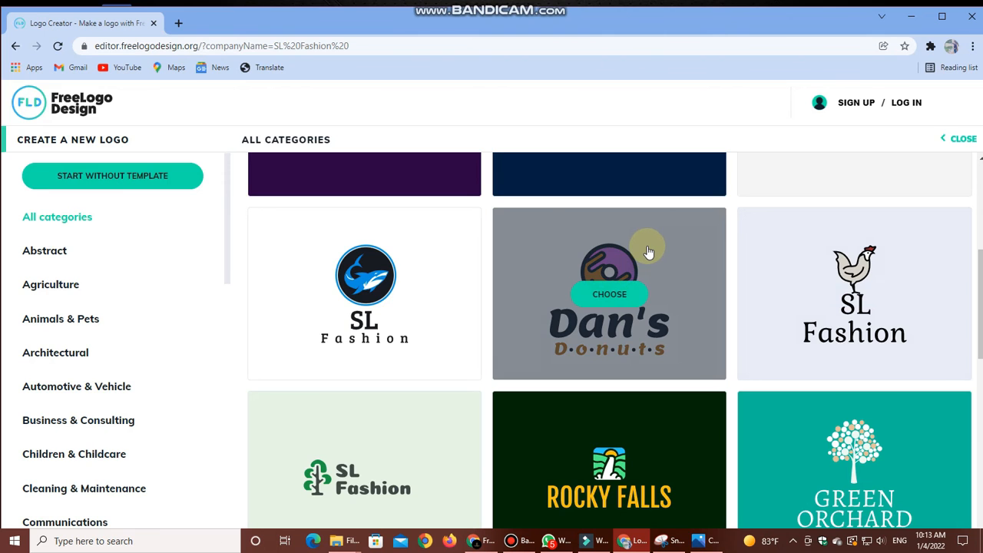
scroll(648, 249, up, 2)
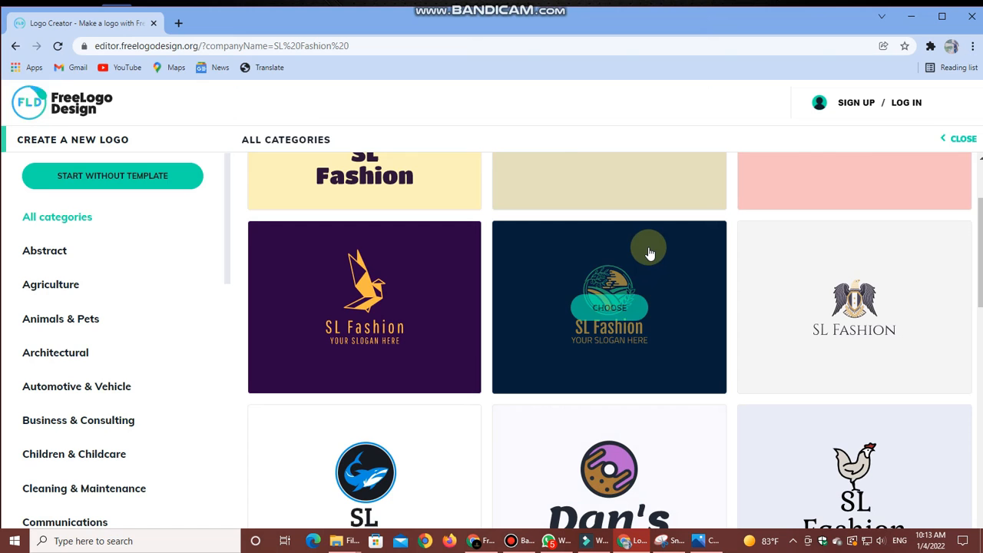
scroll(82, 340, down, 3)
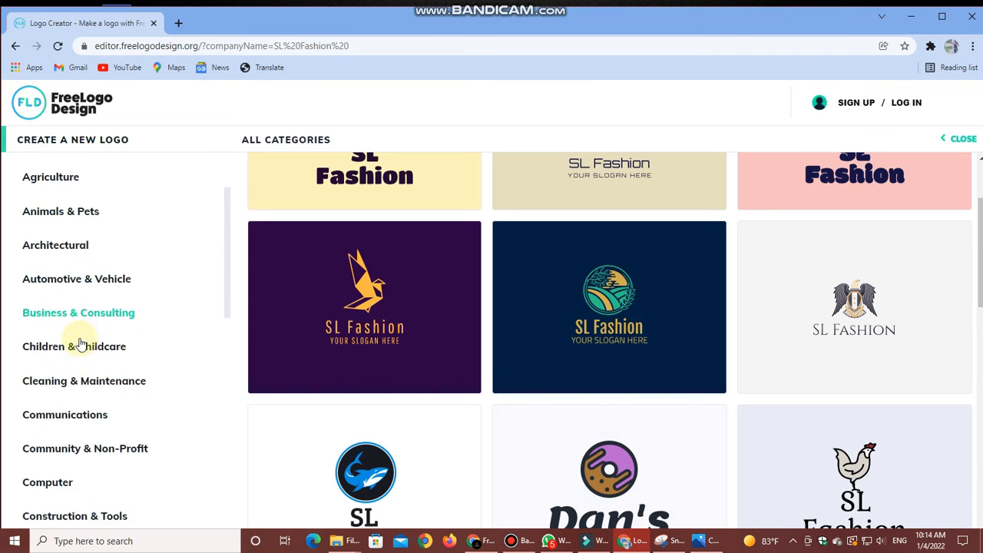
scroll(66, 450, down, 3)
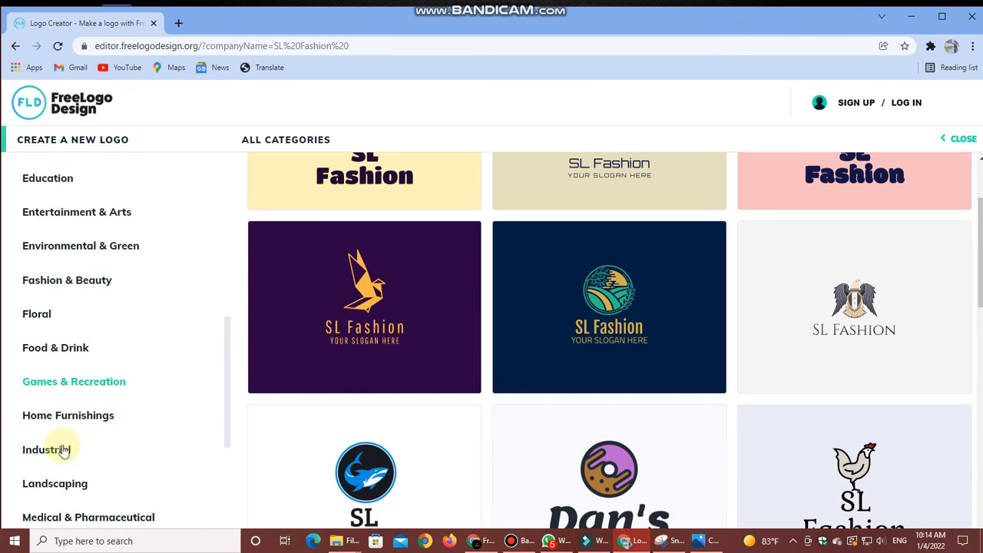
scroll(73, 338, down, 4)
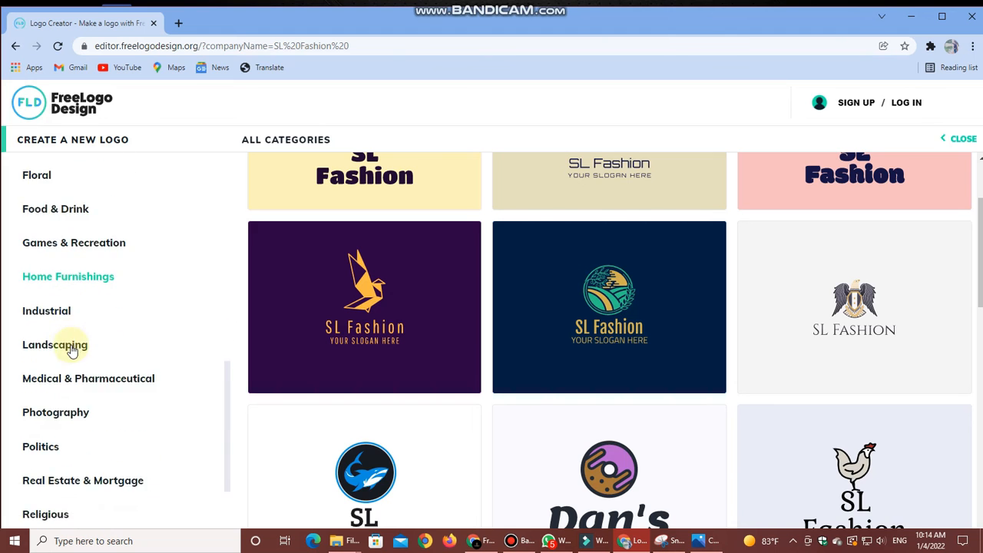
scroll(110, 330, down, 1)
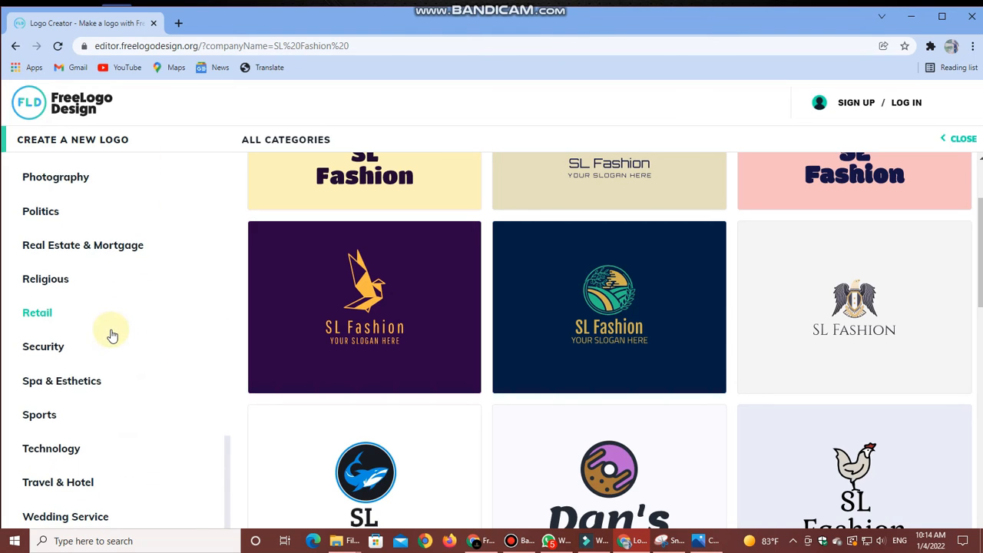
scroll(100, 384, up, 3)
scroll(98, 372, up, 3)
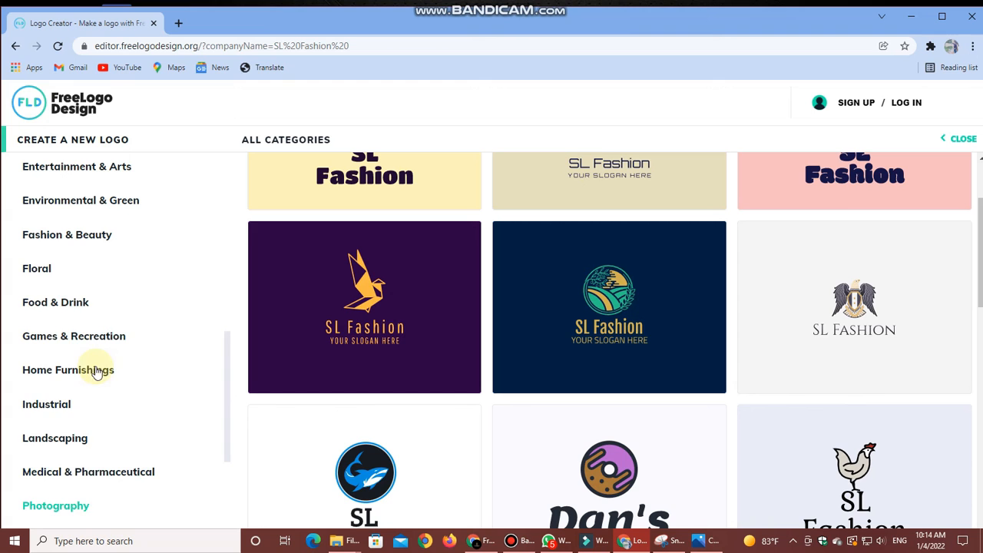
click(66, 304)
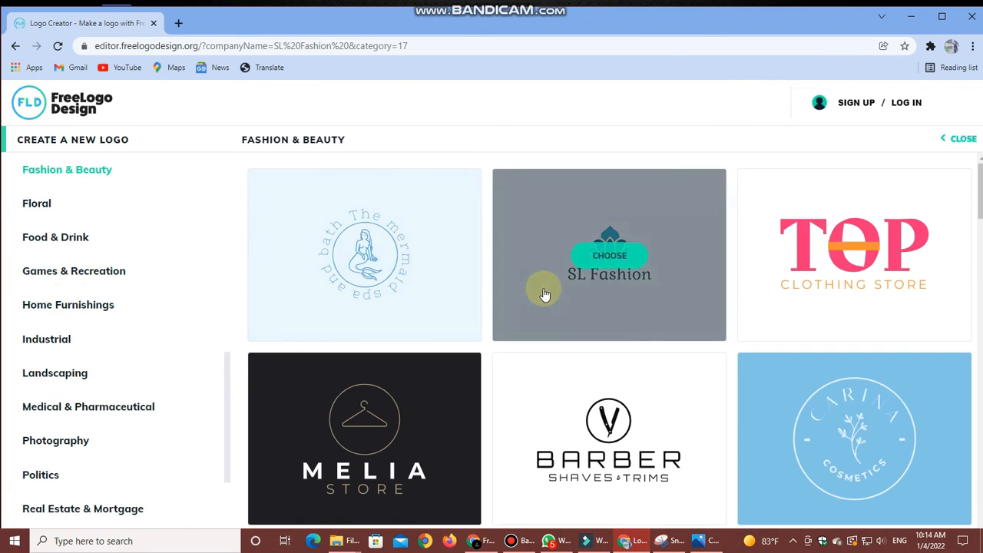
Step: Choose the nail bar template with the red and pink finger icon from the Fashion & Beauty templates
scroll(787, 258, down, 1)
scroll(785, 257, down, 5)
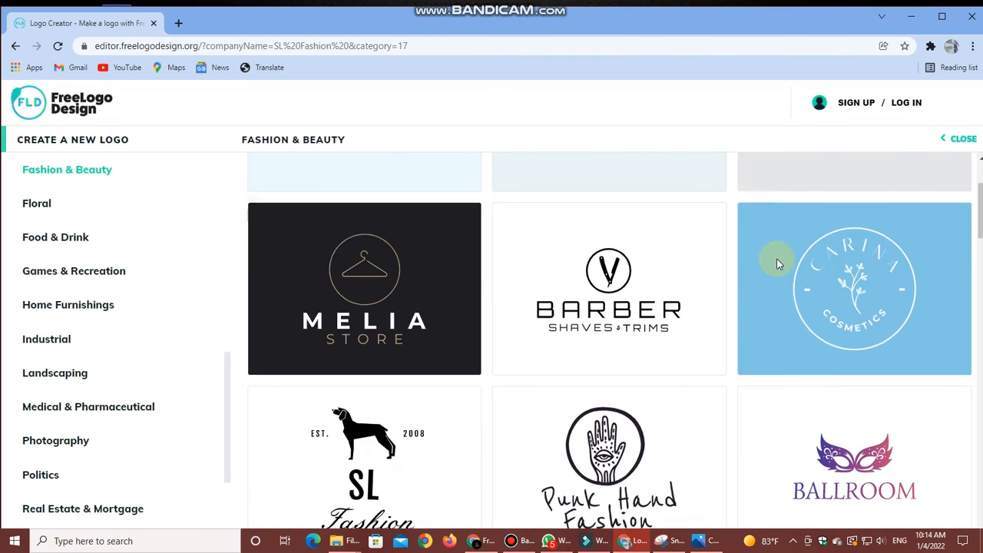
scroll(756, 269, down, 3)
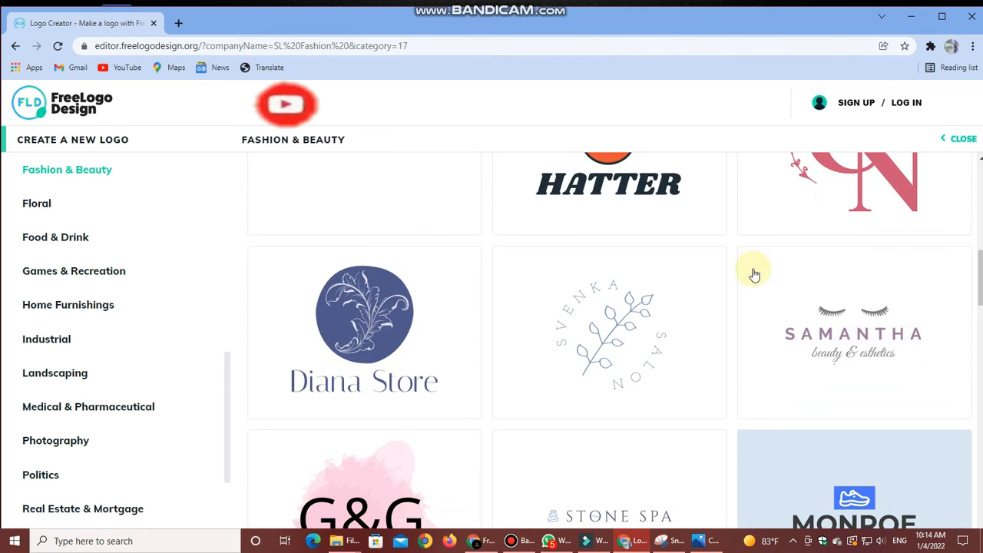
scroll(751, 271, down, 5)
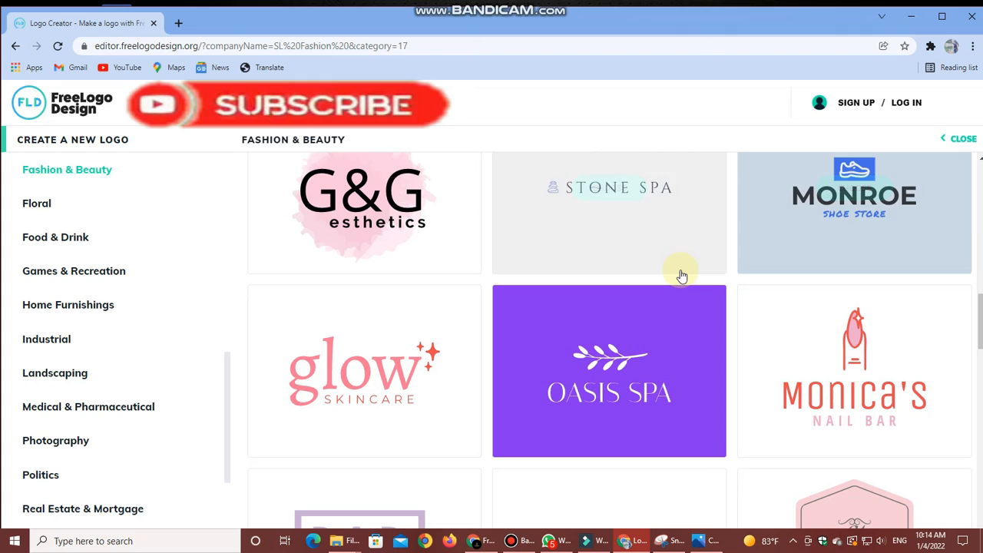
click(917, 397)
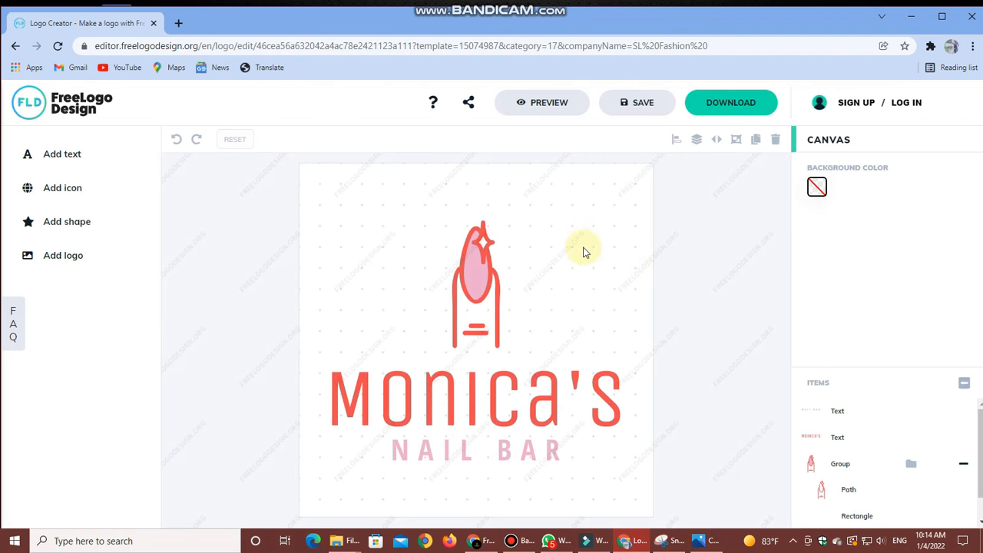
Step: Examine the editing options of the logo's name text, NAIL BAR tagline and finger icon without changing them
click(439, 411)
drag(895, 197, 819, 201)
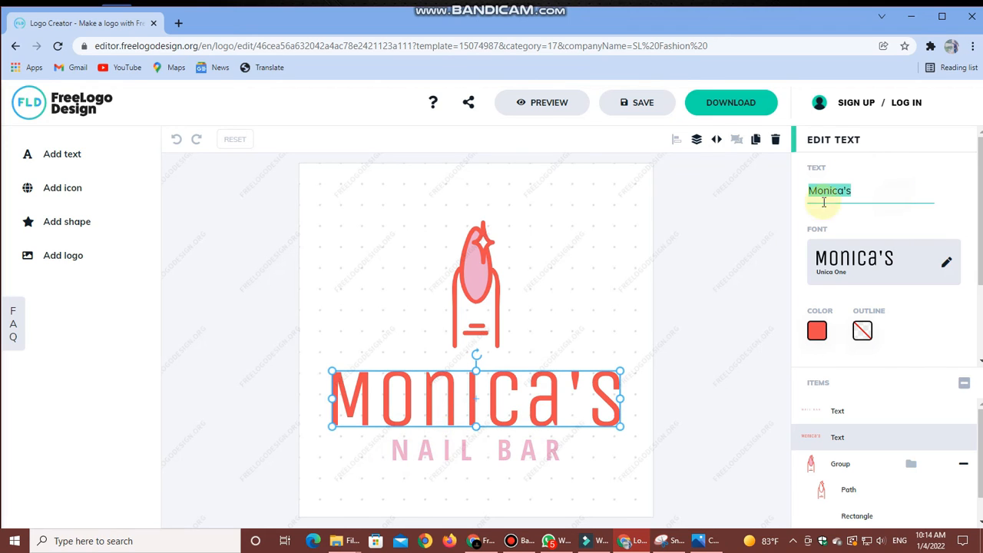
click(482, 454)
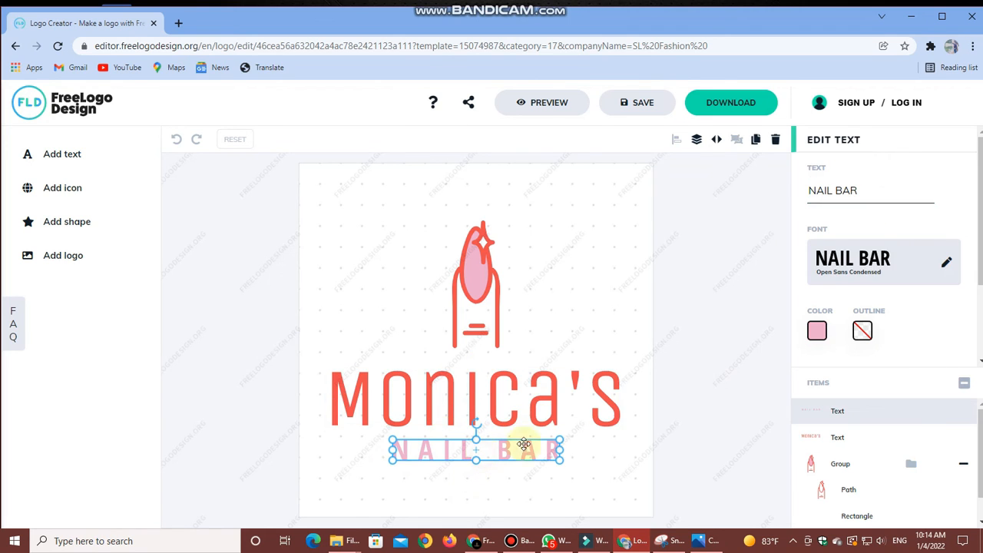
triple_click(879, 189)
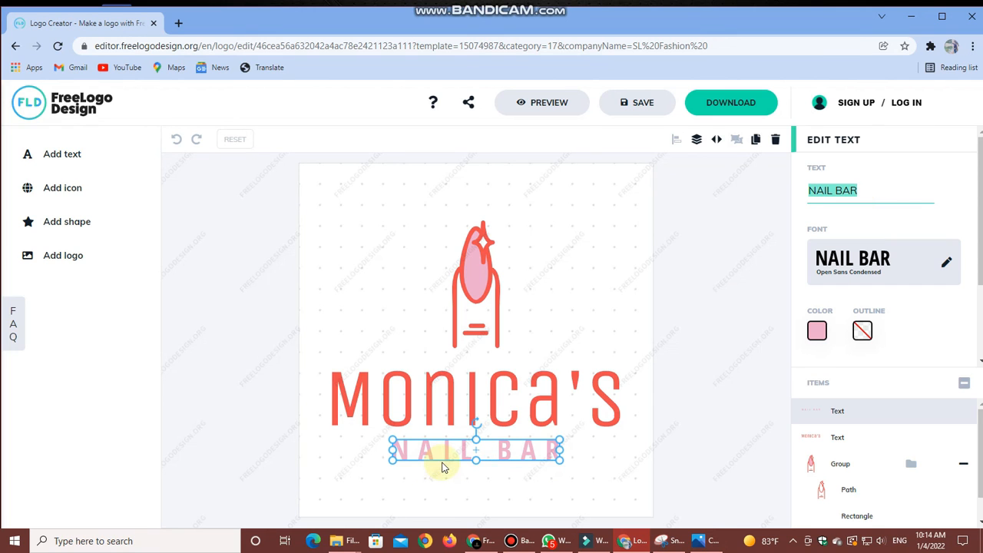
click(483, 313)
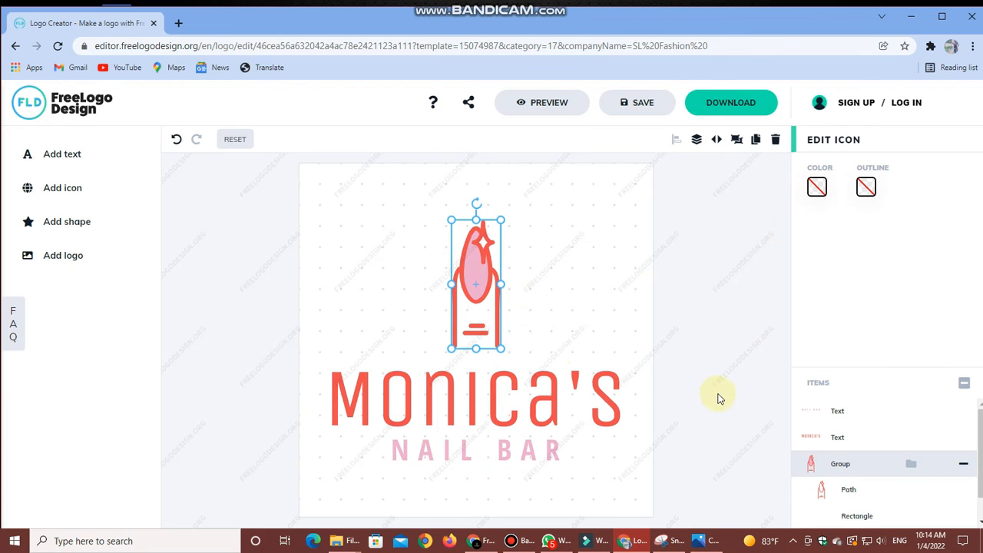
Step: Set the canvas background color to near-black, hex 161515, and apply it
click(605, 252)
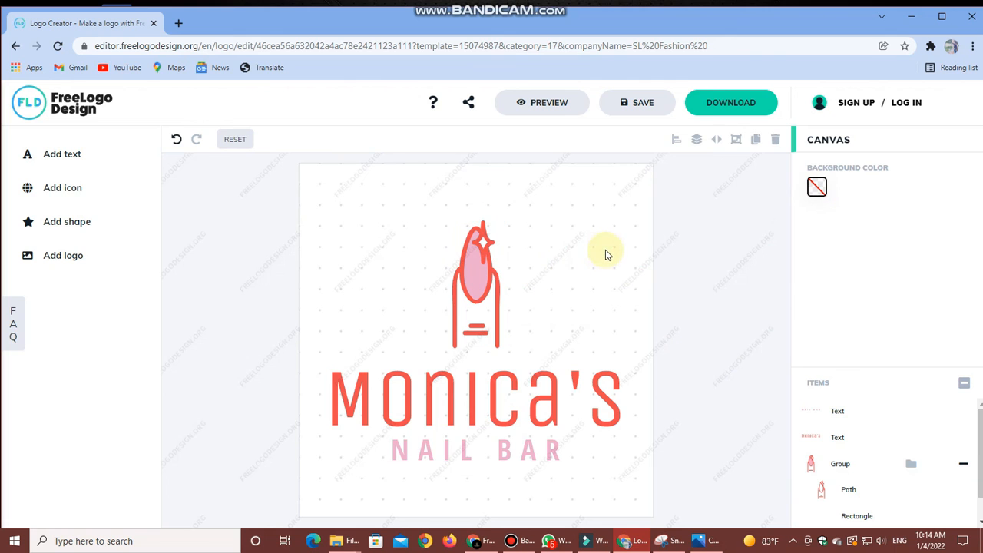
click(816, 190)
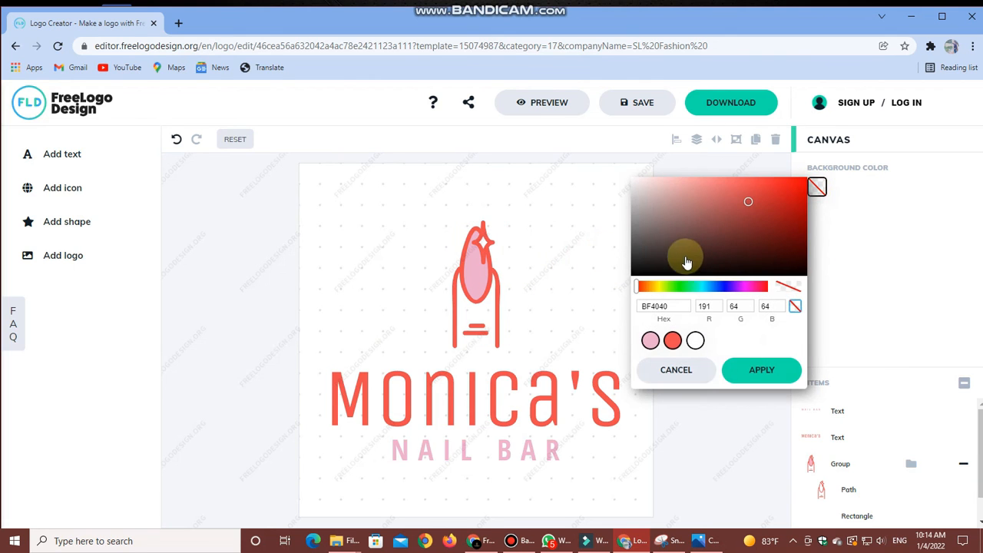
click(637, 264)
click(797, 262)
click(638, 259)
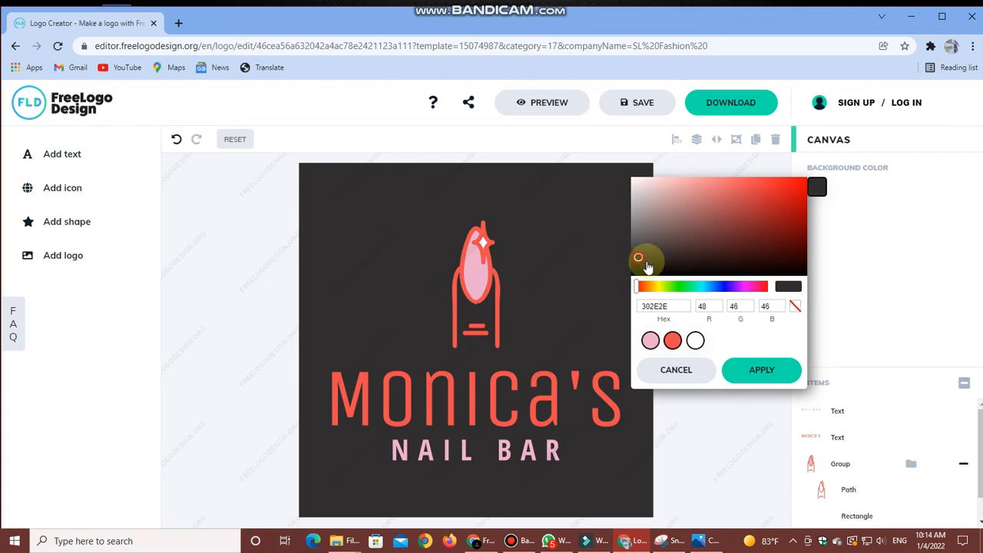
click(638, 268)
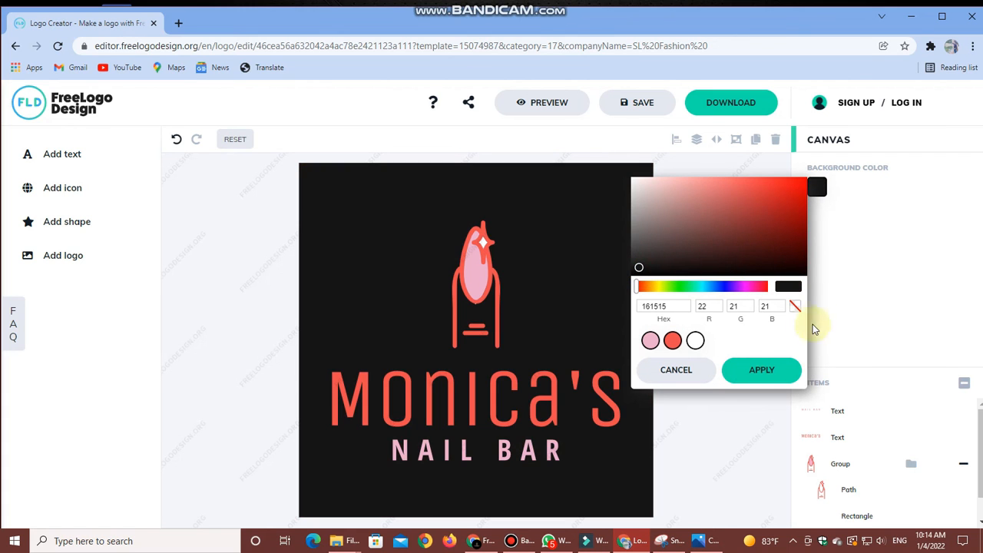
click(752, 374)
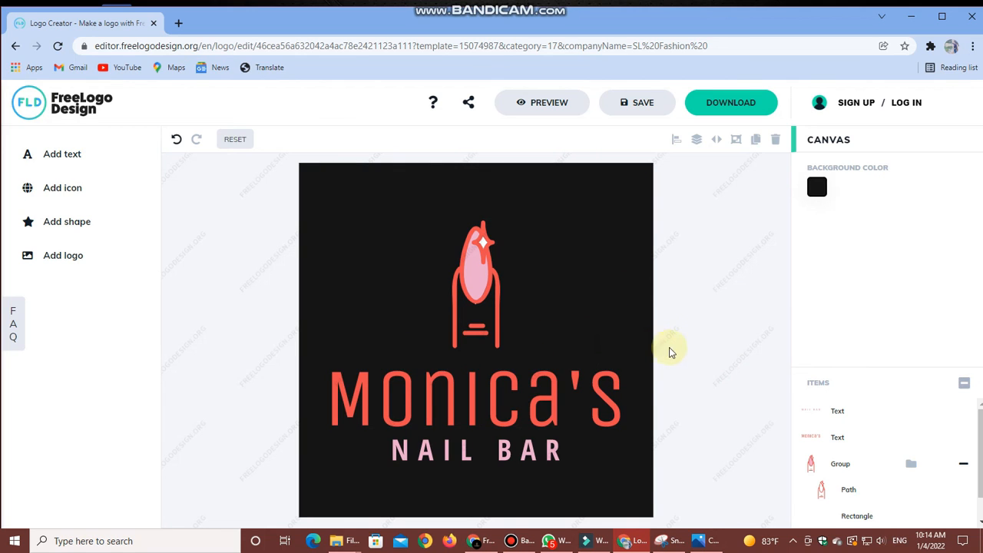
Step: Proceed to the logo's download options and review the Low-Res, High-Res and Premium packages
click(749, 104)
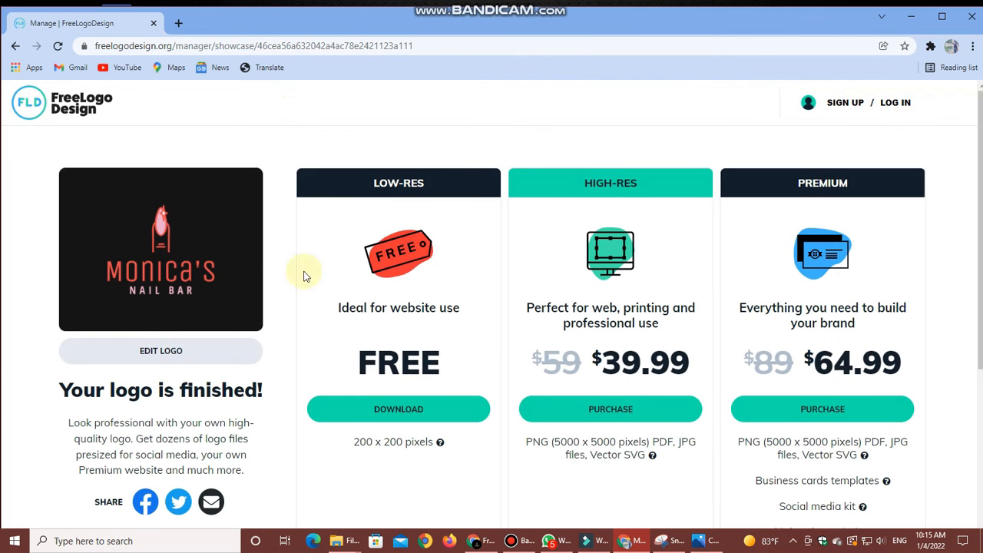
scroll(373, 314, down, 3)
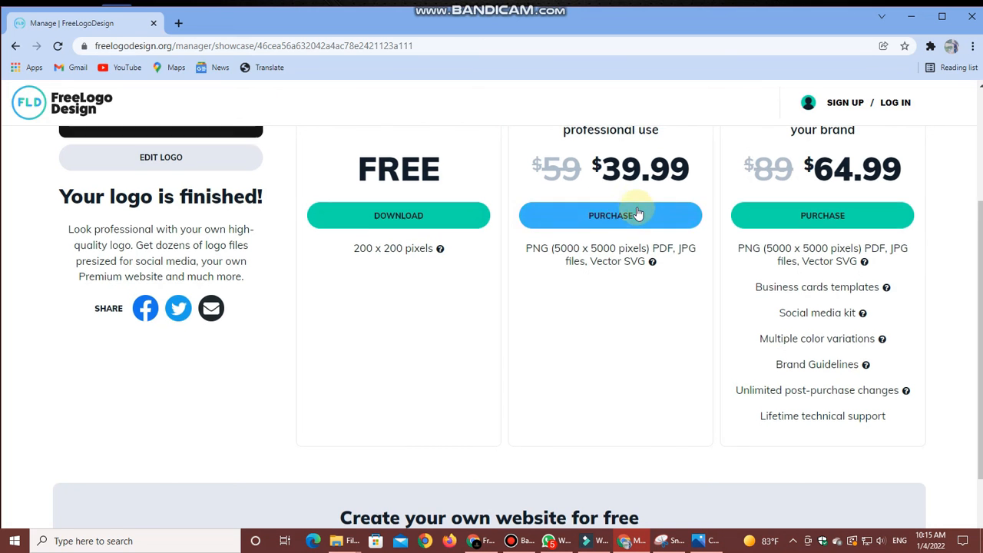
scroll(400, 277, up, 1)
Step: Open the free low-res download form, check its first name and email address fields, and close it unfilled
click(398, 277)
click(488, 273)
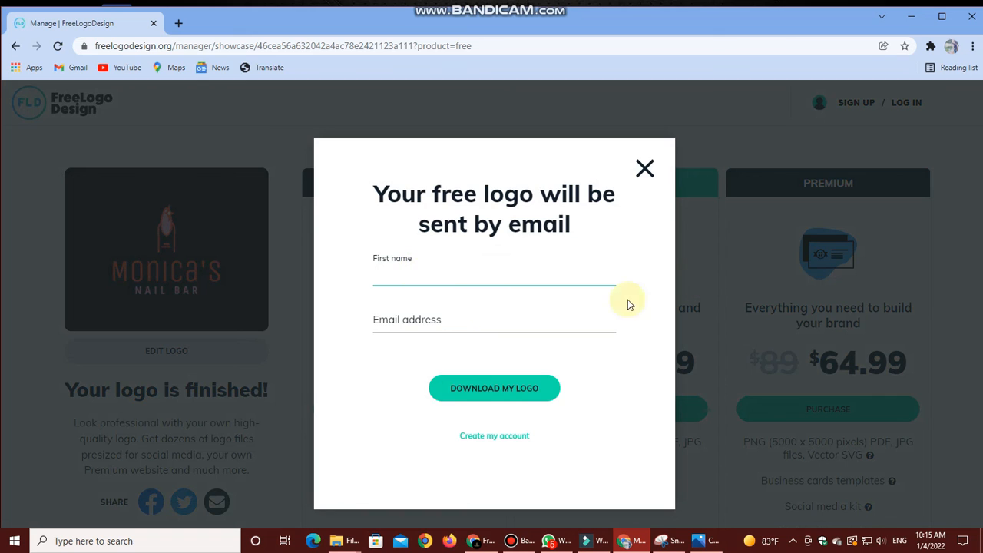
click(450, 320)
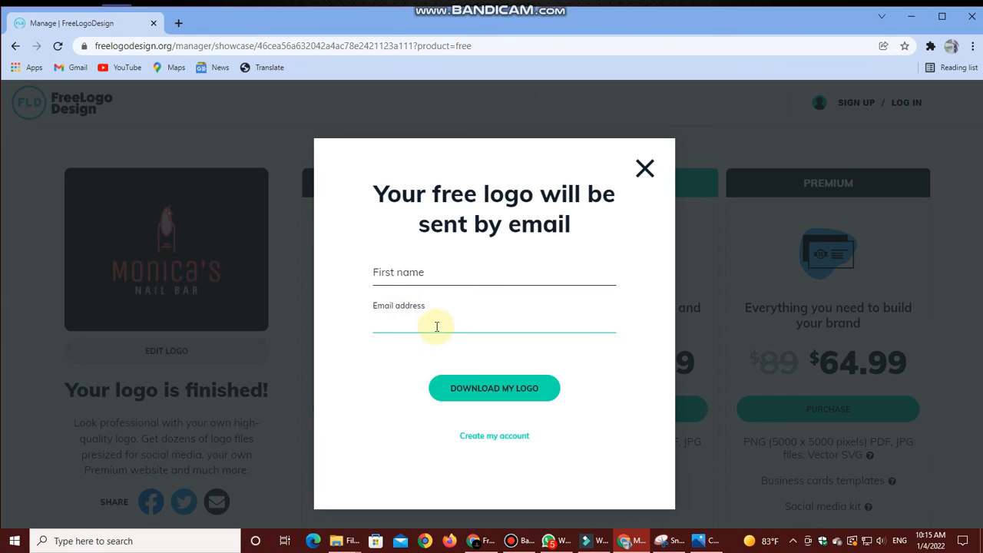
click(647, 165)
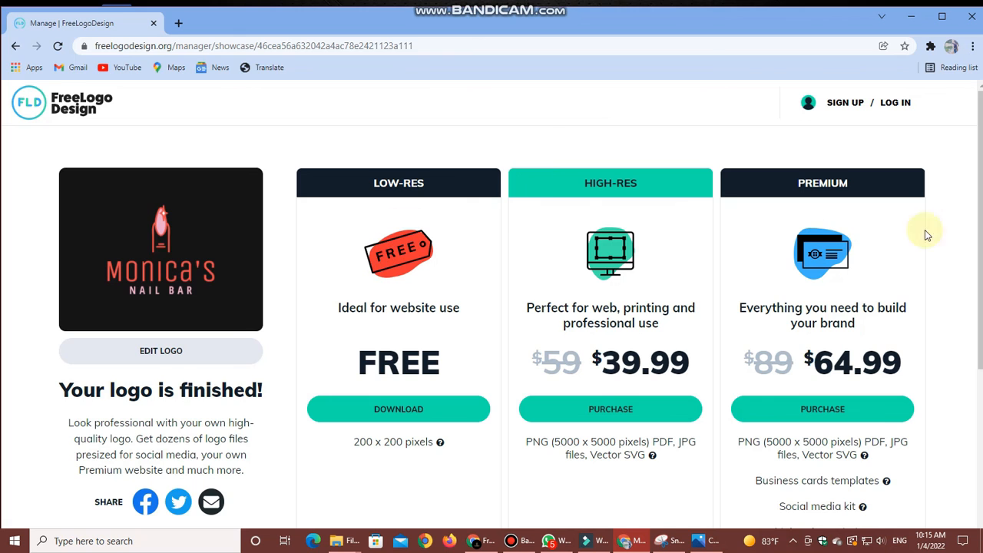
Step: Go back to the logo editor, agreeing to leave the download page, and minimize the browser window
click(16, 46)
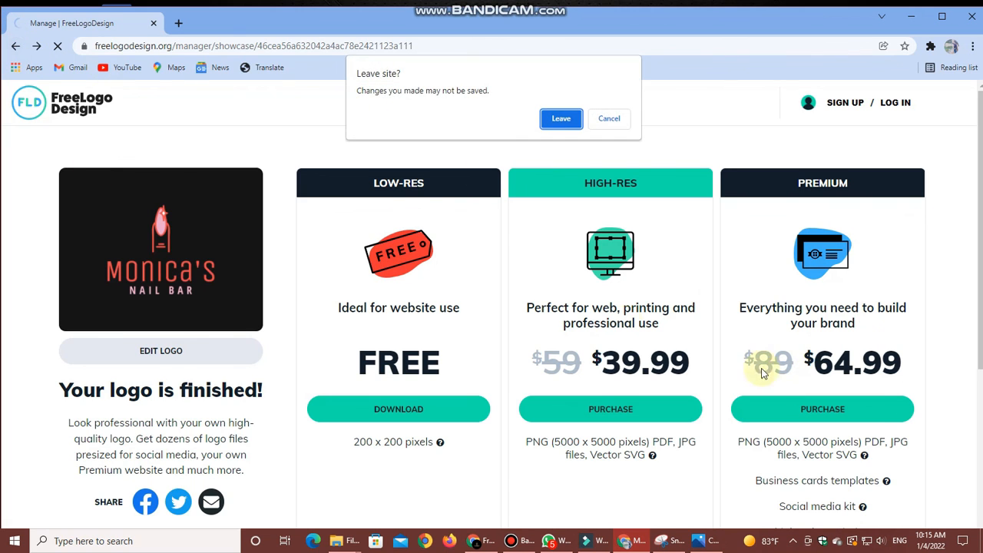
click(561, 118)
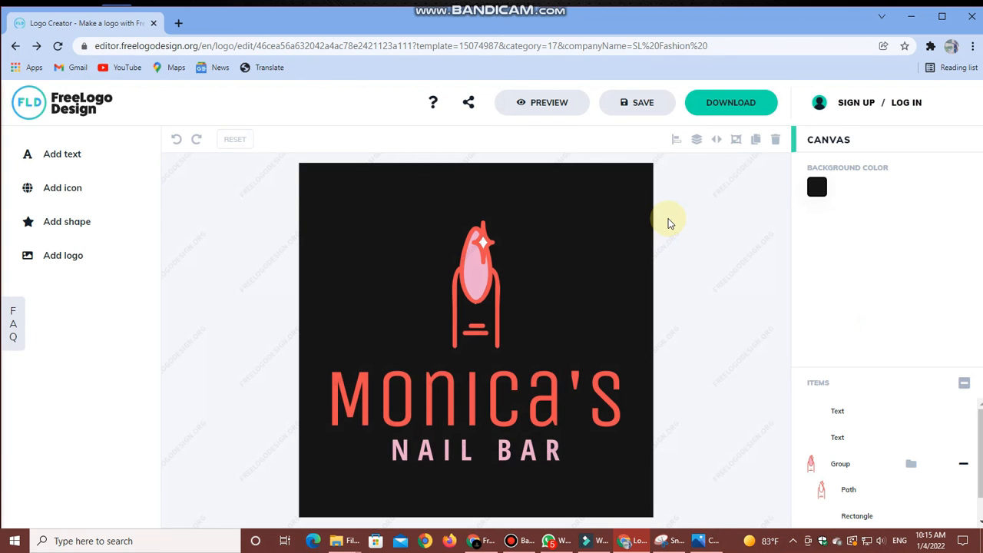
click(919, 13)
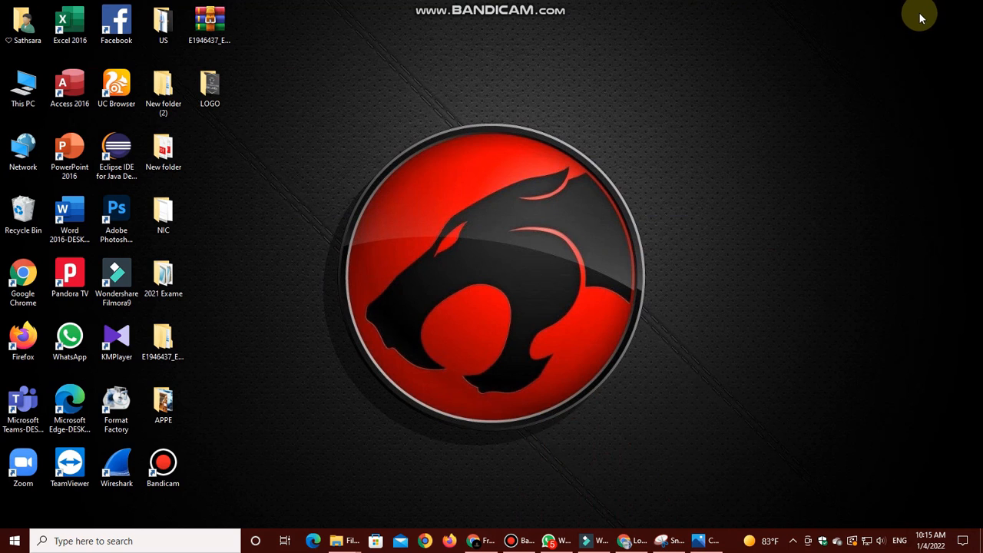